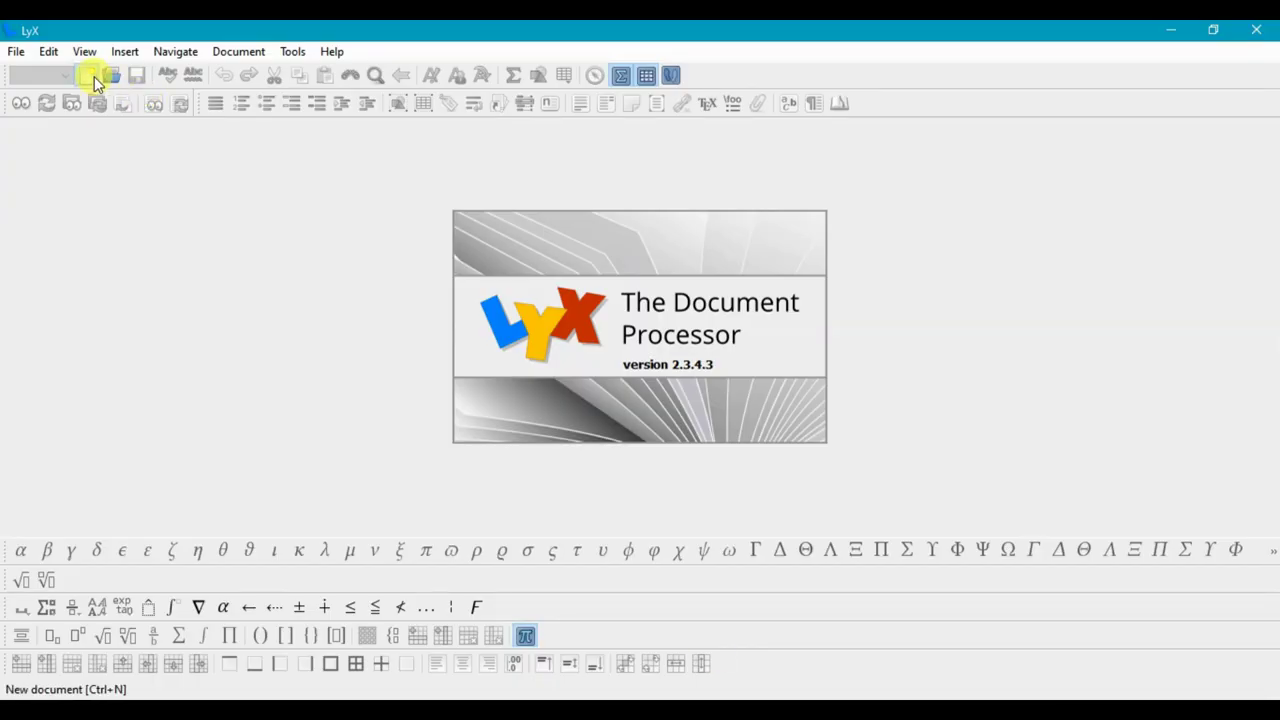
# Create a new document and make its paragraph a Bibliography entry, with the cursor after key-1 [1]
pyautogui.click(90, 76)
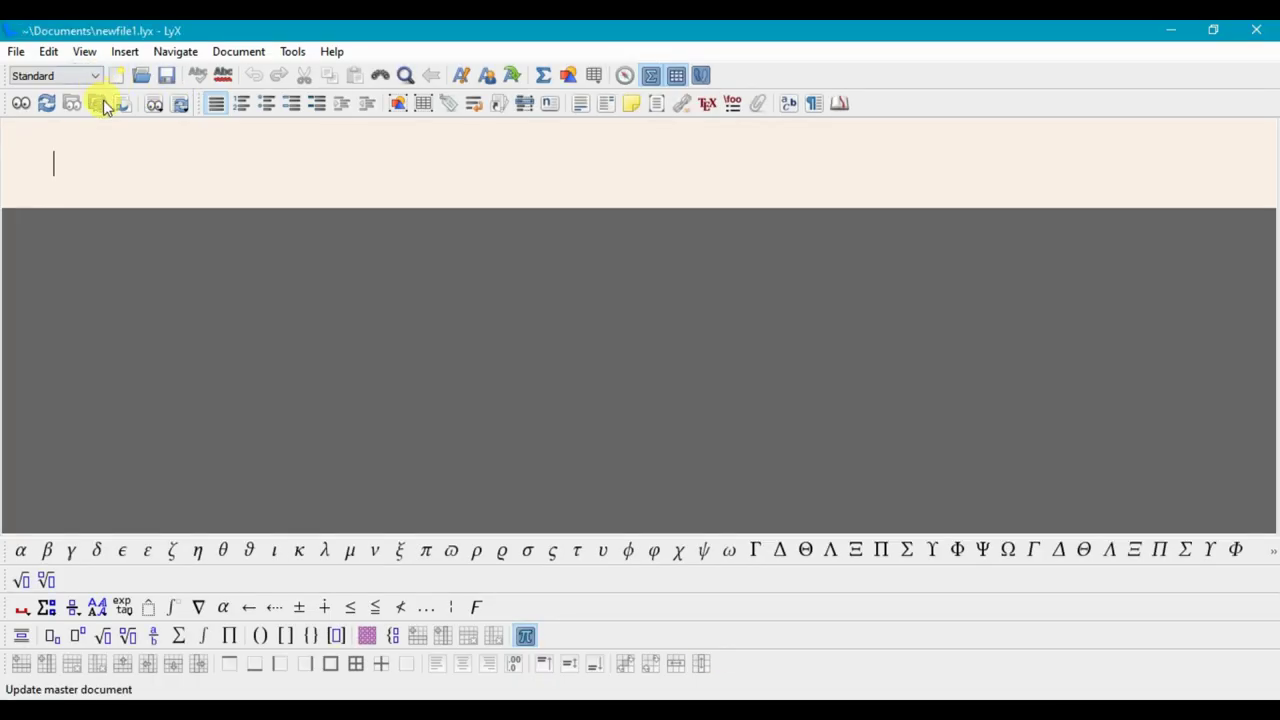
pyautogui.click(80, 76)
pyautogui.click(80, 498)
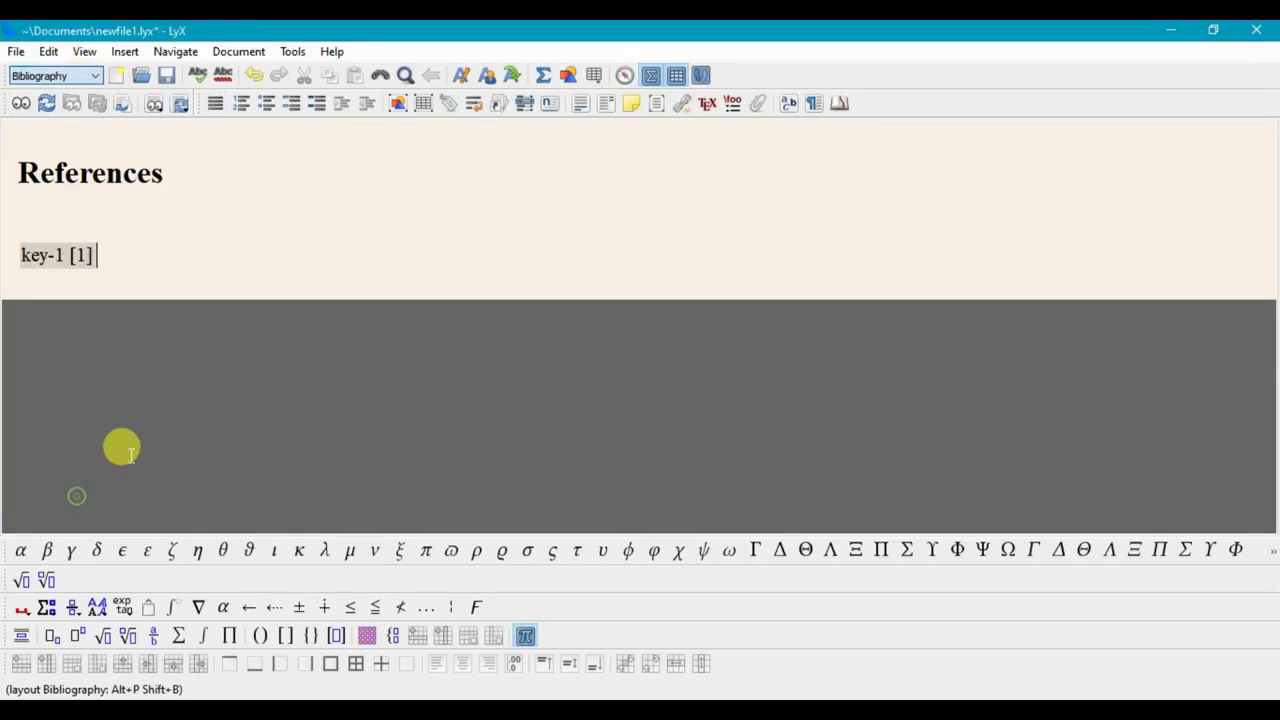
pyautogui.click(168, 256)
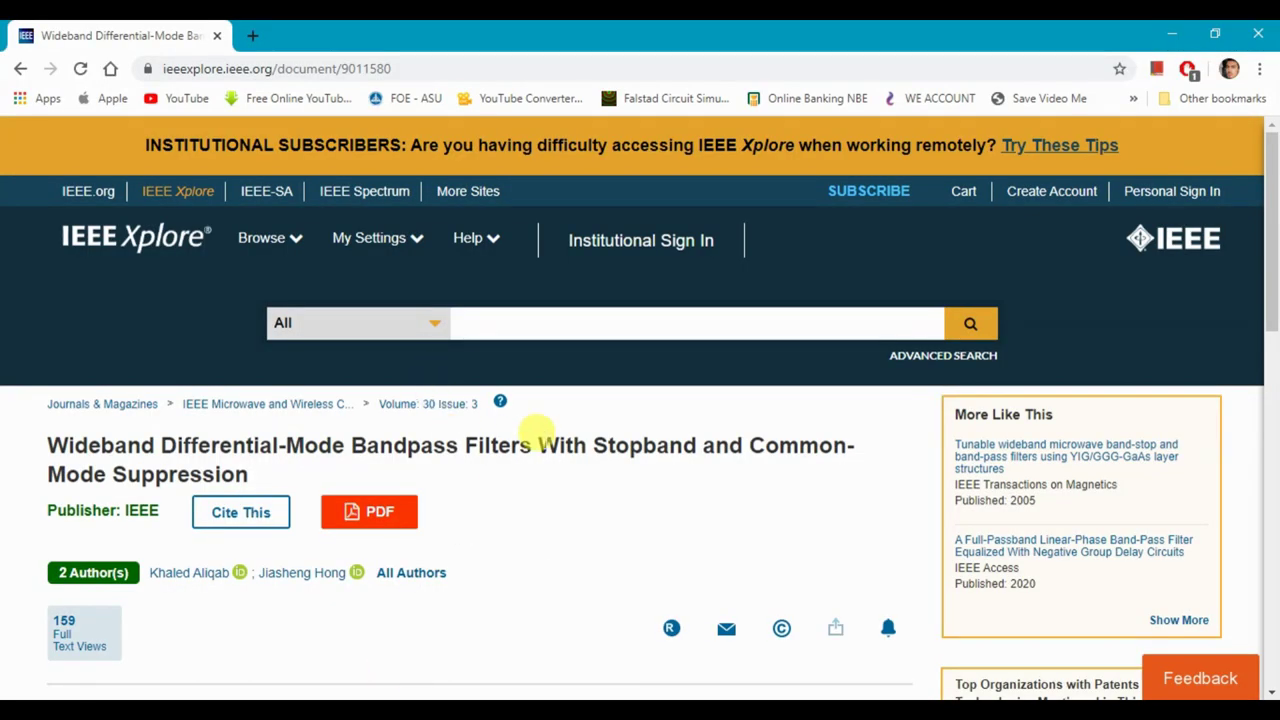
pyautogui.scroll(-2, 540, 440)
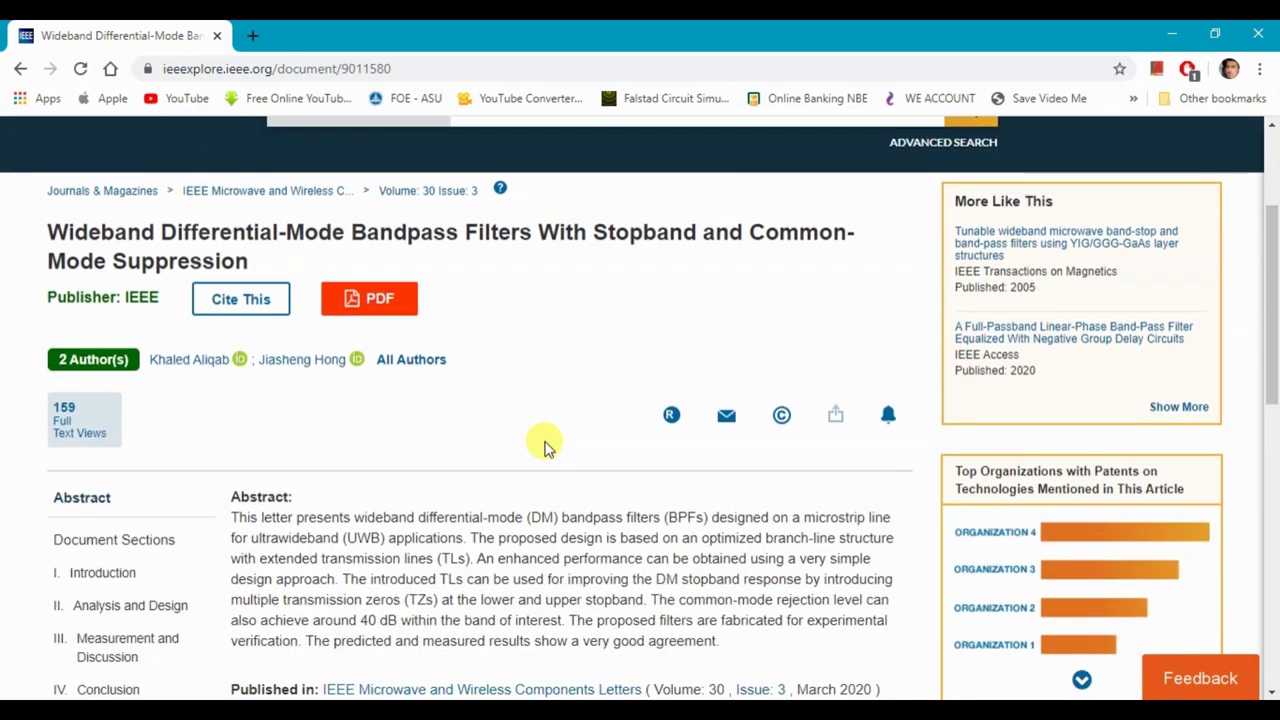
pyautogui.scroll(2, 545, 447)
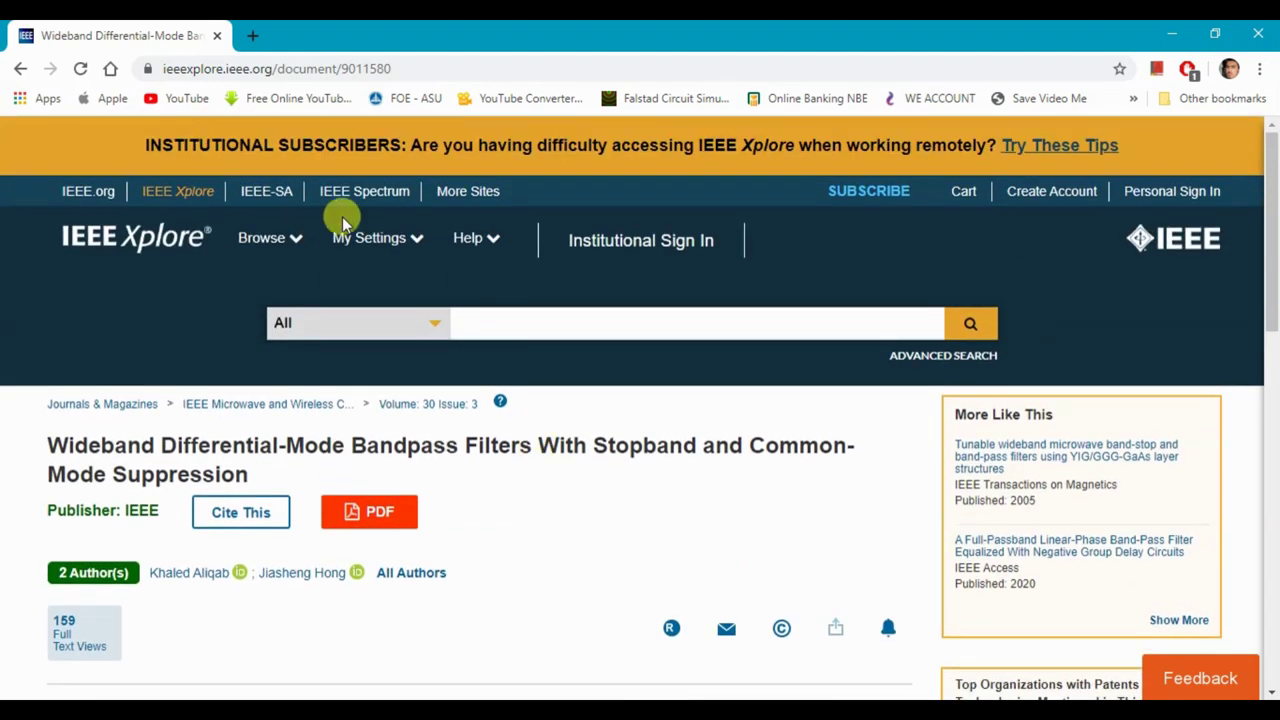
pyautogui.scroll(-4, 520, 466)
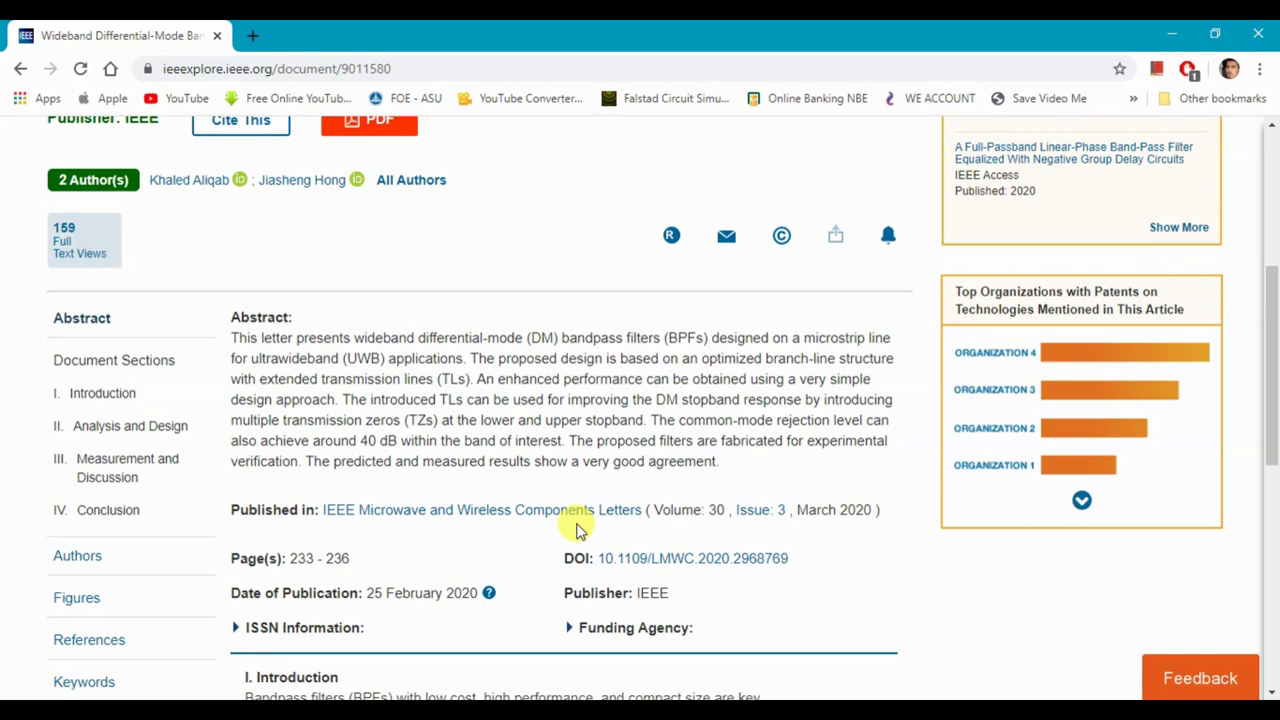
pyautogui.scroll(3, 575, 527)
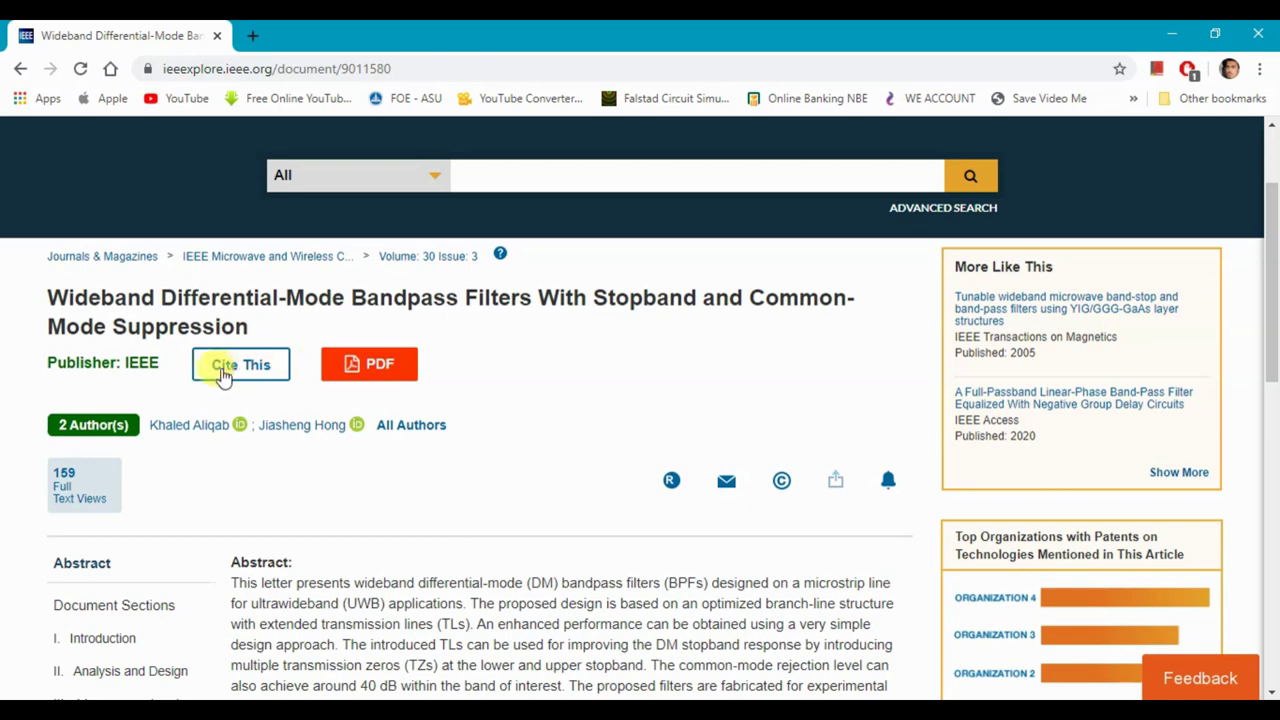
# Copy the article's Plain Text citation, abstract excluded, and return to LyX
pyautogui.click(226, 370)
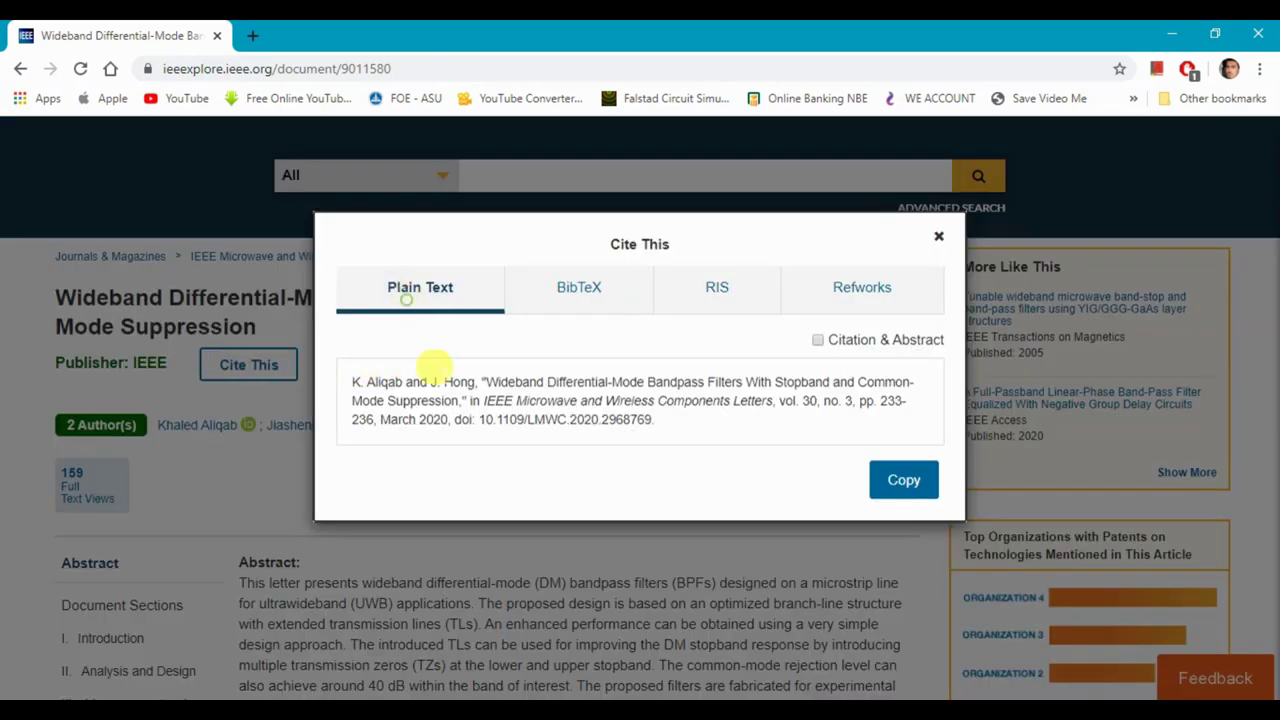
pyautogui.click(816, 341)
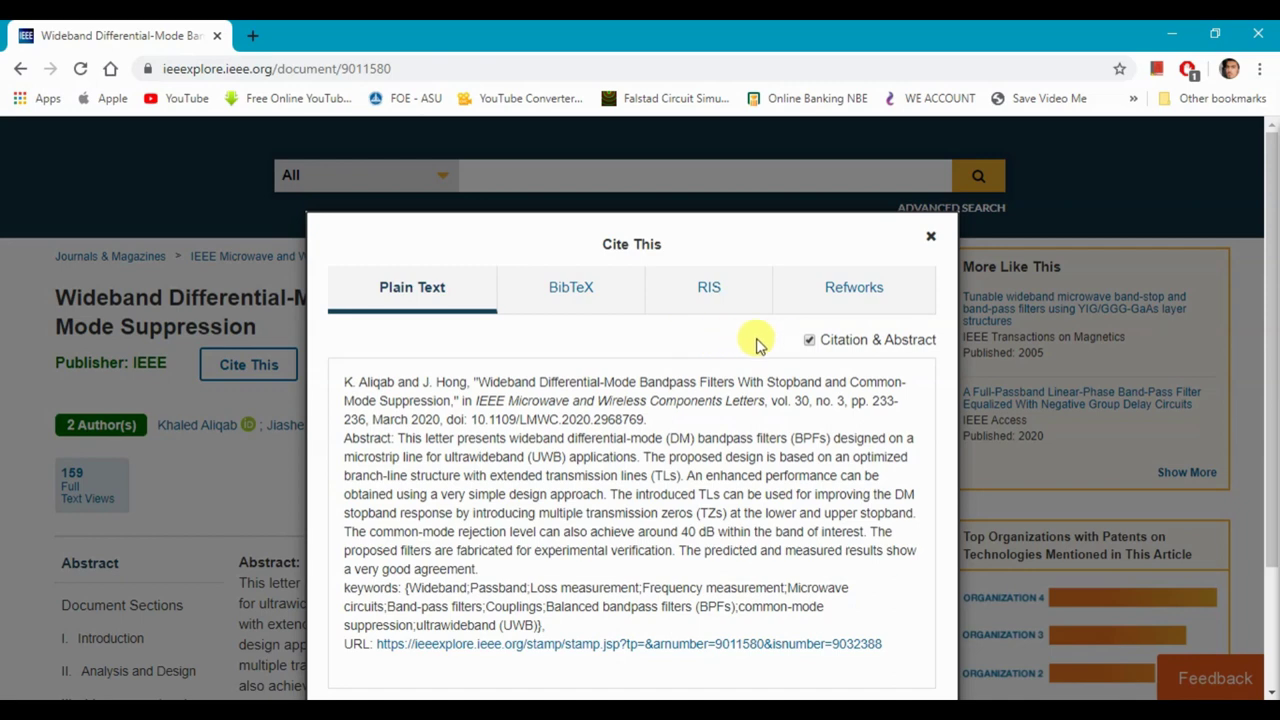
pyautogui.click(810, 340)
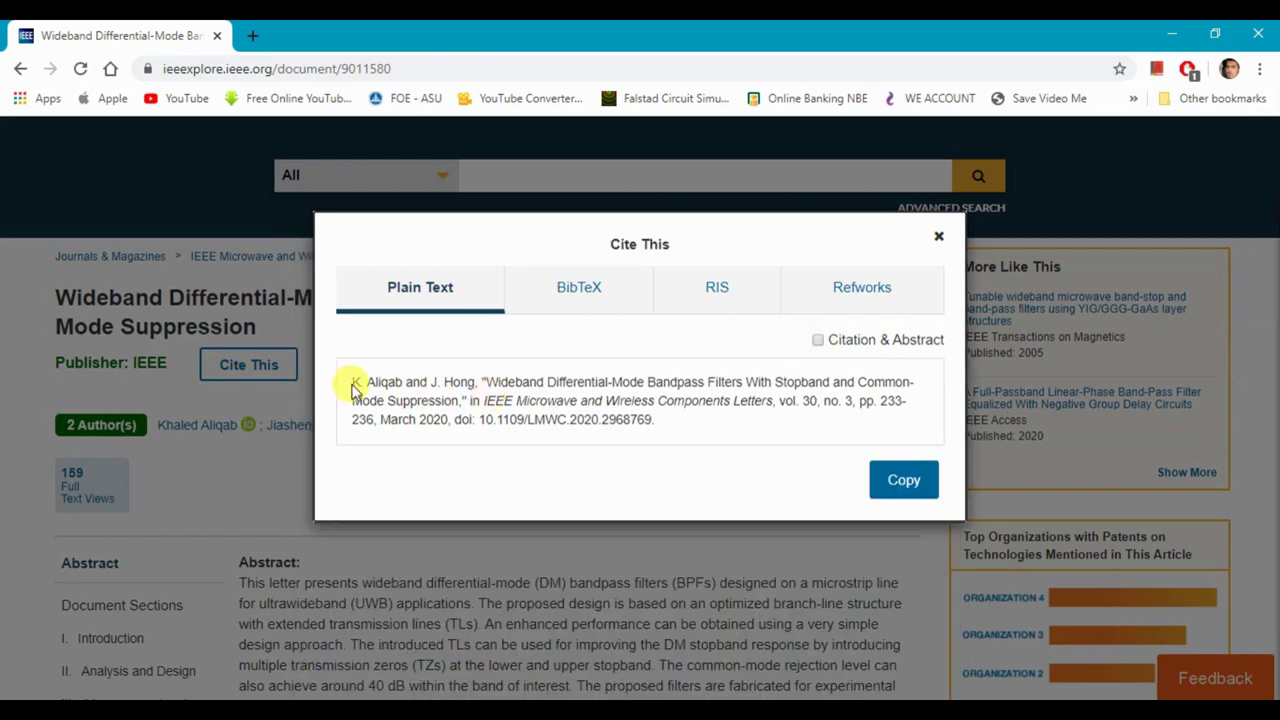
pyautogui.moveTo(351, 385); pyautogui.dragTo(640, 423)
pyautogui.click(666, 428)
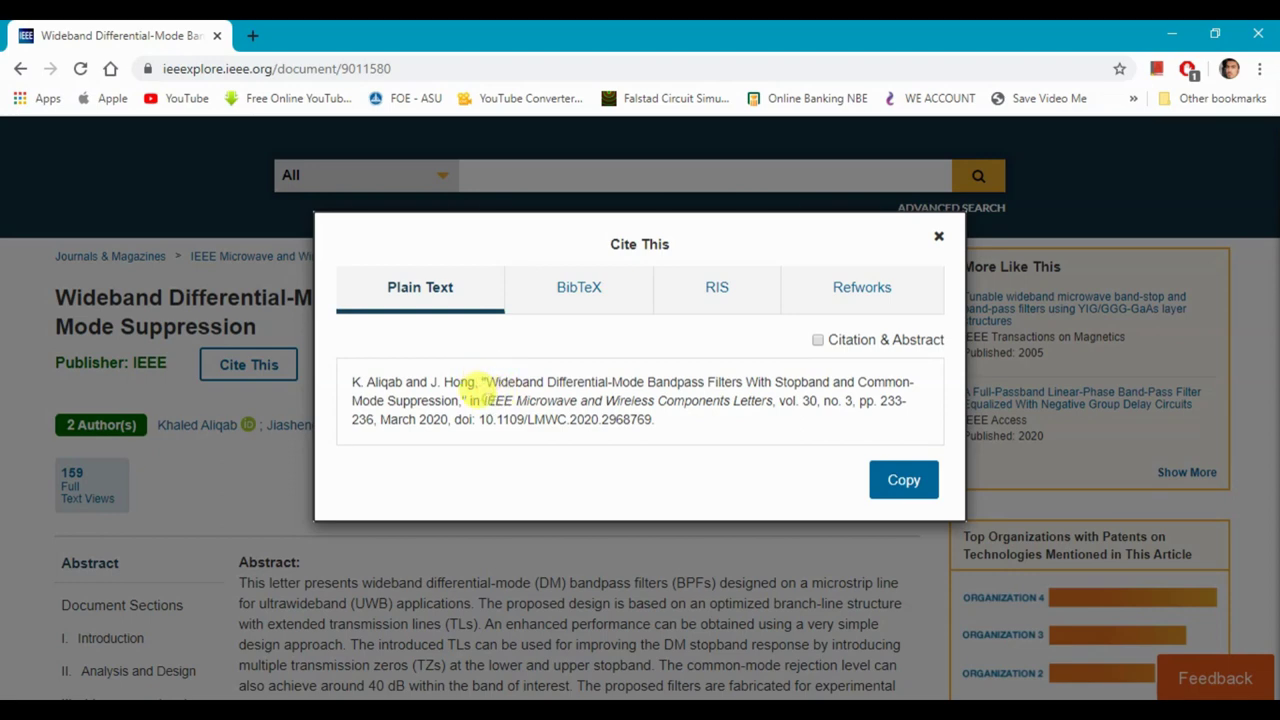
pyautogui.moveTo(484, 400); pyautogui.dragTo(733, 400)
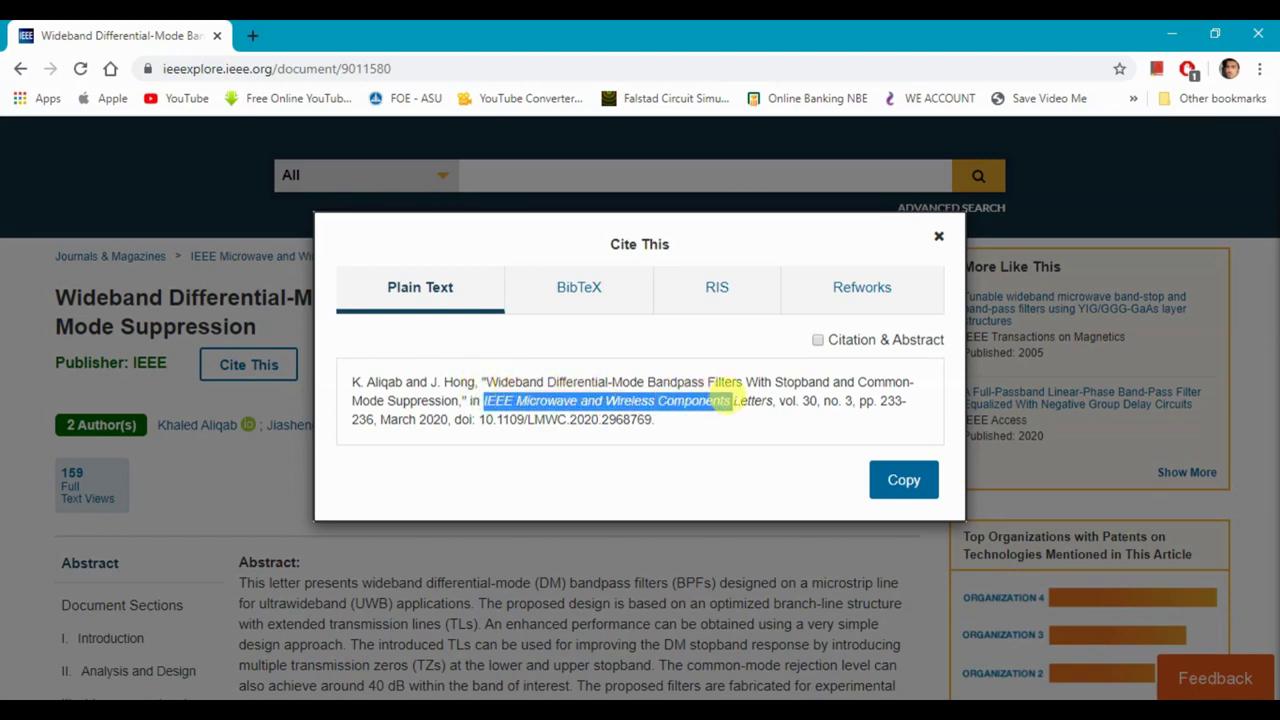
pyautogui.click(815, 437)
pyautogui.click(903, 480)
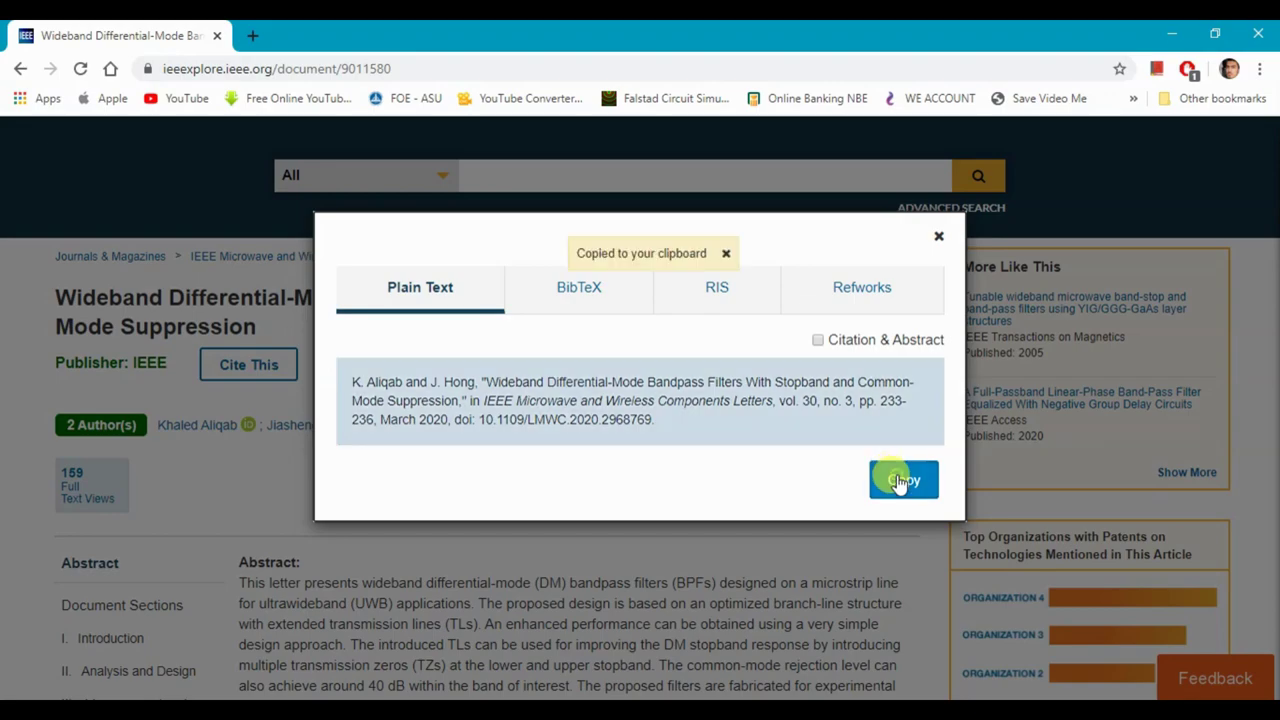
pyautogui.hotkey('alt', 'Tab')
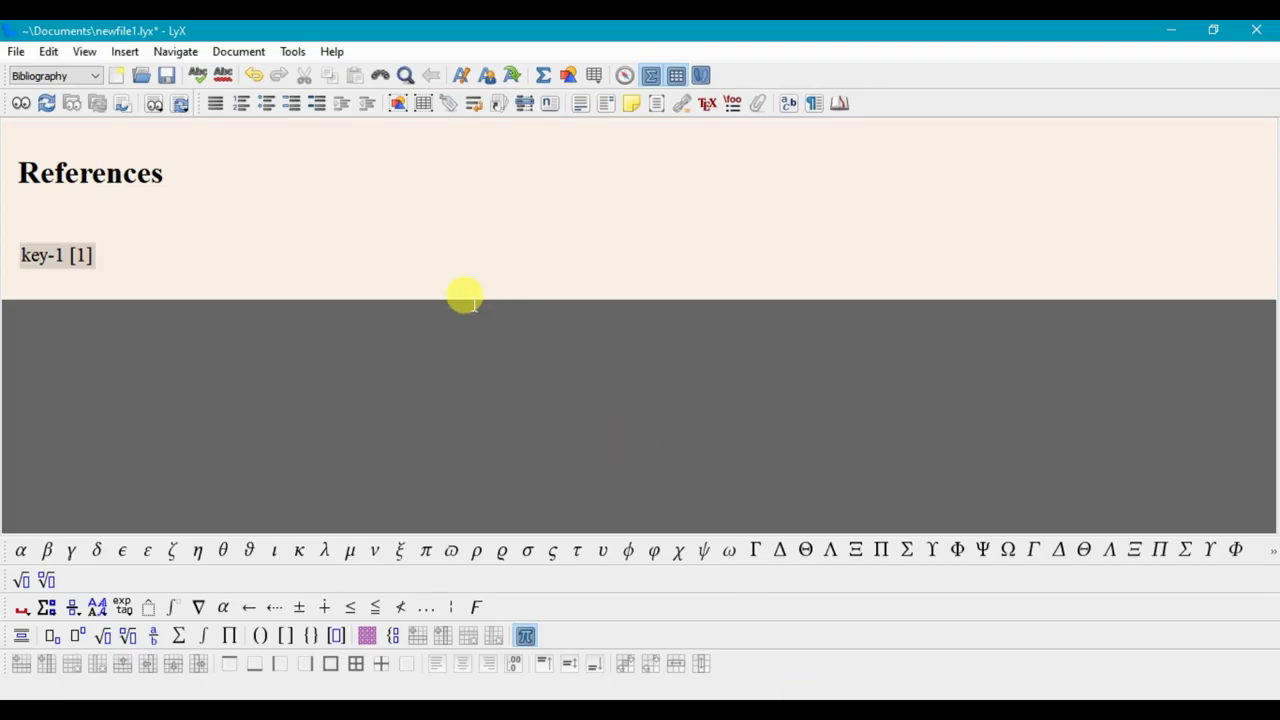
# Paste the copied plain-text citation into bibliography entry key-1 [1]
pyautogui.hotkey('ctrl', 'v')
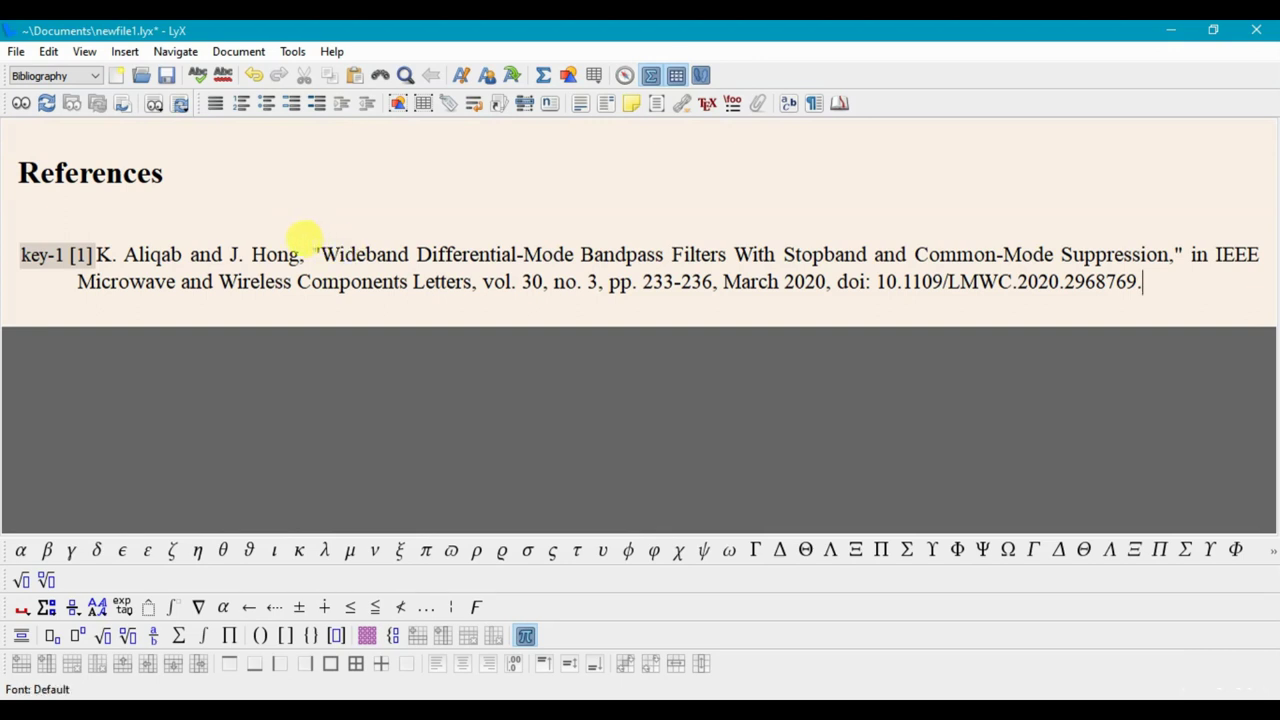
pyautogui.moveTo(318, 244); pyautogui.dragTo(360, 240)
pyautogui.click(376, 254)
pyautogui.moveTo(1185, 254); pyautogui.dragTo(1200, 285)
pyautogui.click(1177, 280)
# Add two more bibliography entries, then delete all references to leave the document empty
pyautogui.press('Return')
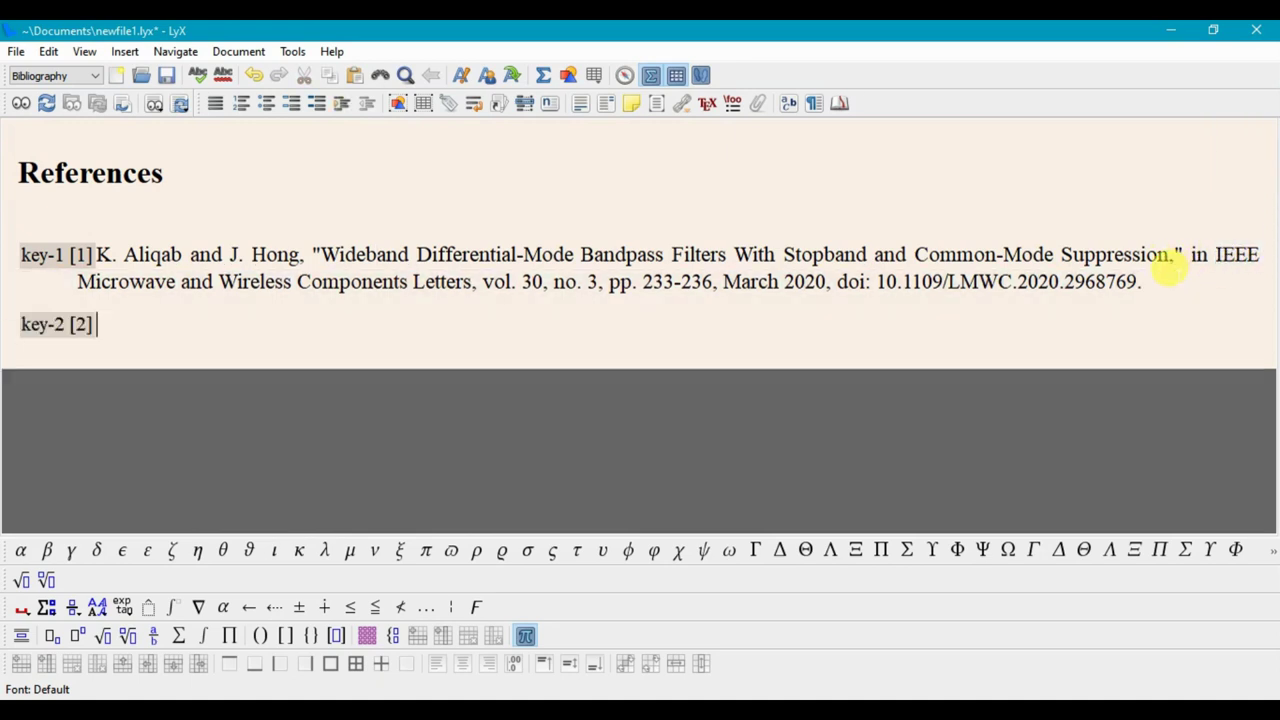
pyautogui.press('Return')
pyautogui.hotkey('ctrl', 'a')
pyautogui.press('Delete')
pyautogui.press('BackSpace')
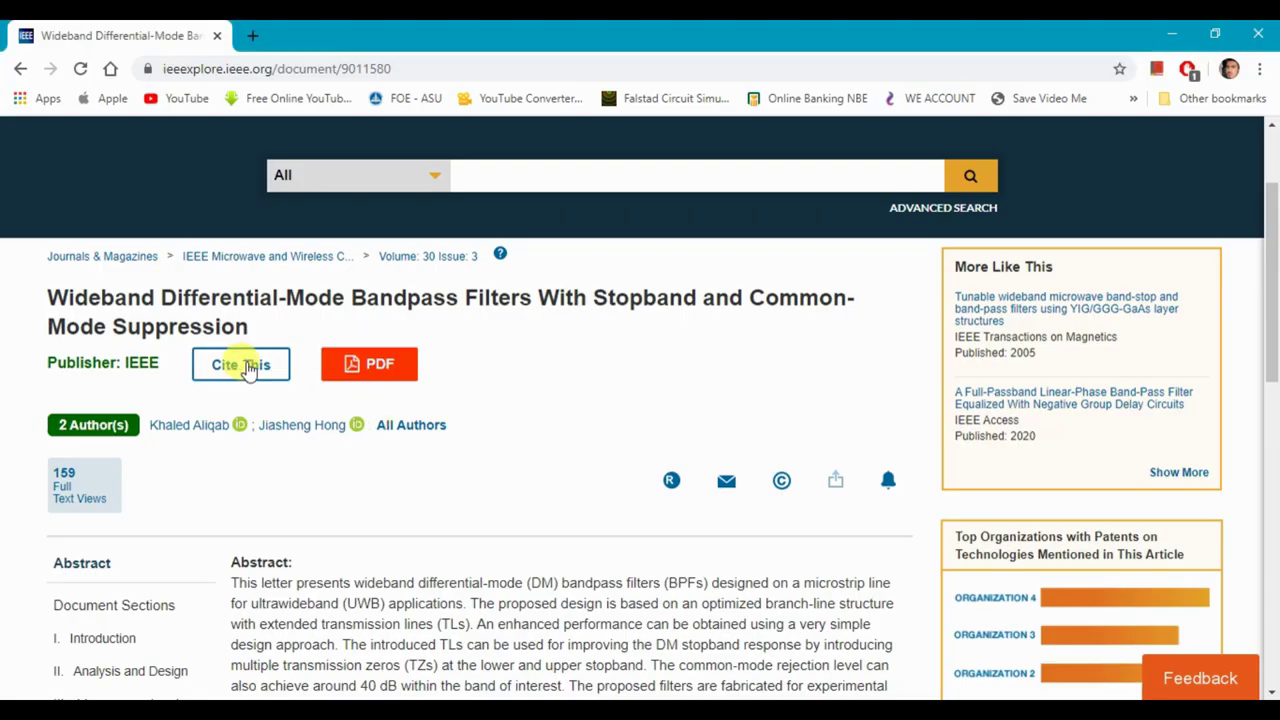
# Show the article's citation in BibTeX format and download it as a file without the abstract
pyautogui.click(246, 362)
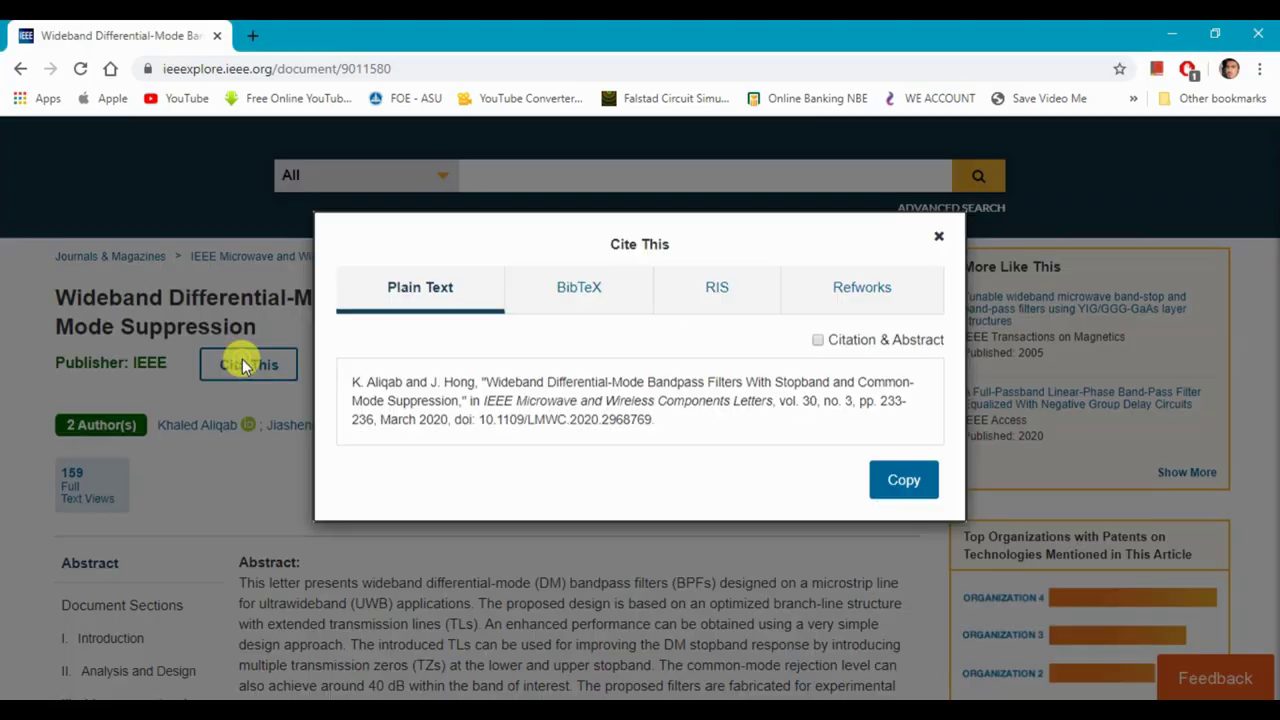
pyautogui.click(588, 292)
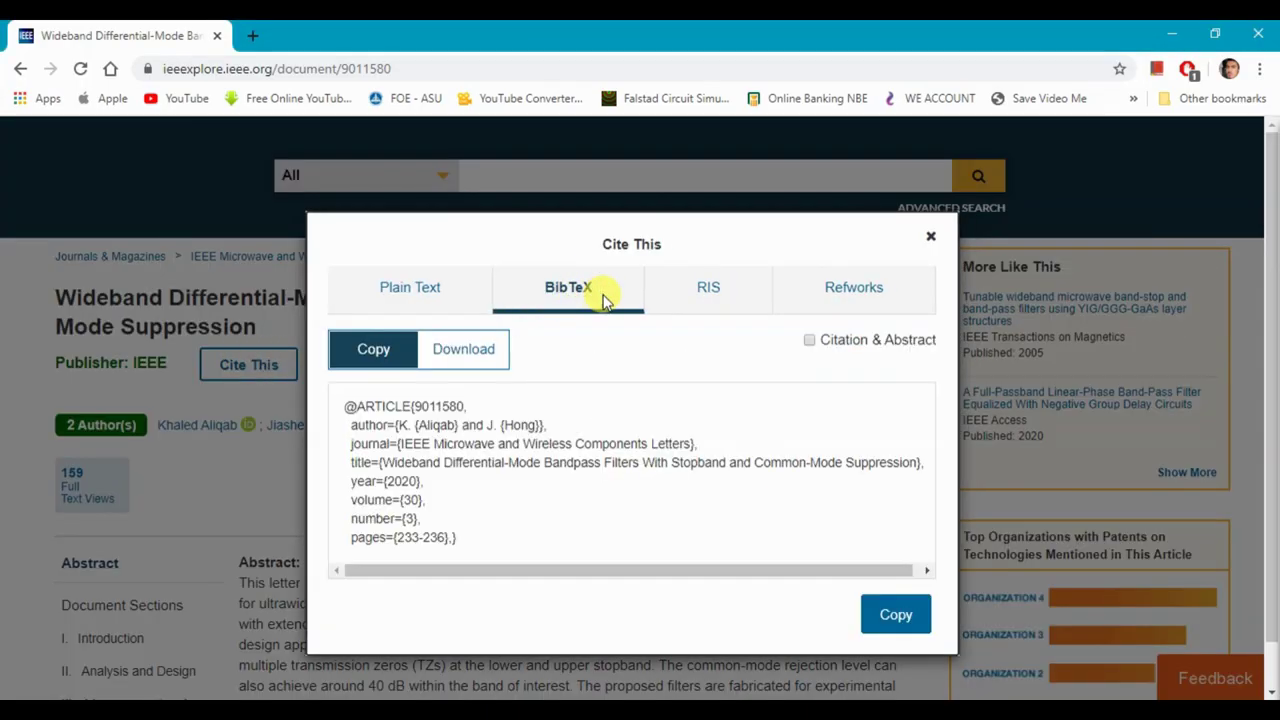
pyautogui.moveTo(344, 406); pyautogui.dragTo(470, 477)
pyautogui.click(470, 477)
pyautogui.click(850, 339)
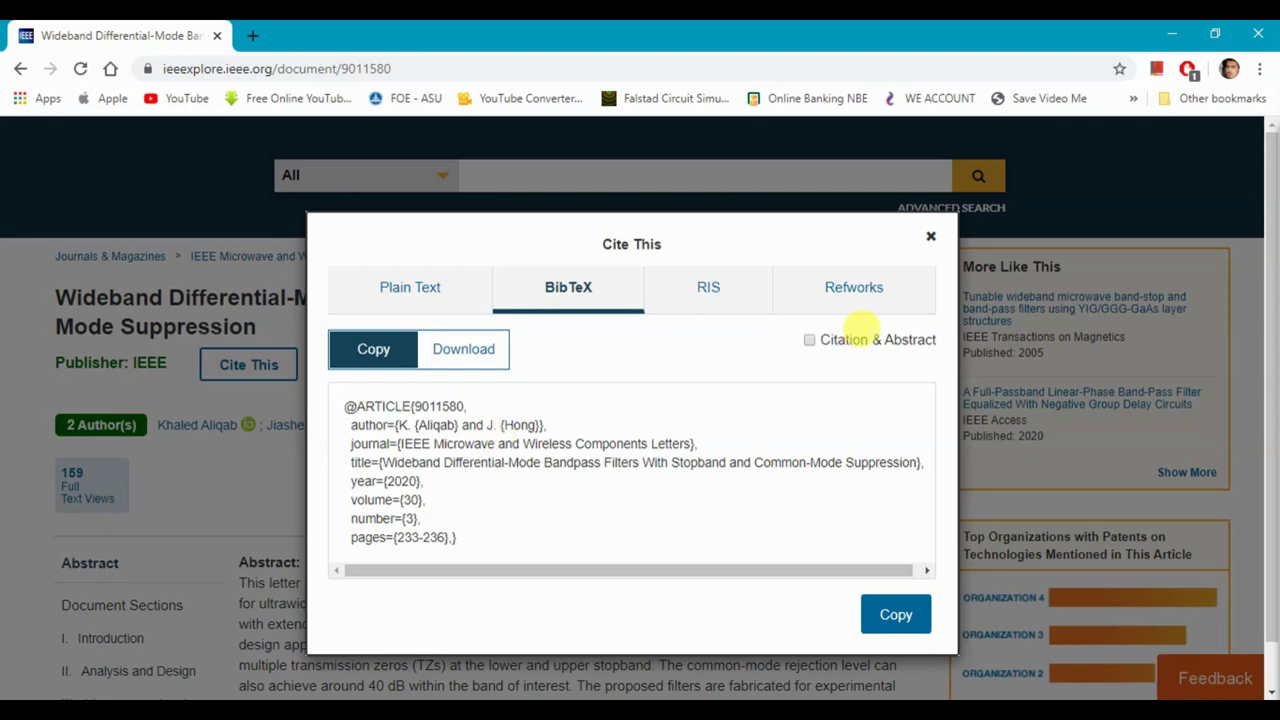
pyautogui.click(480, 340)
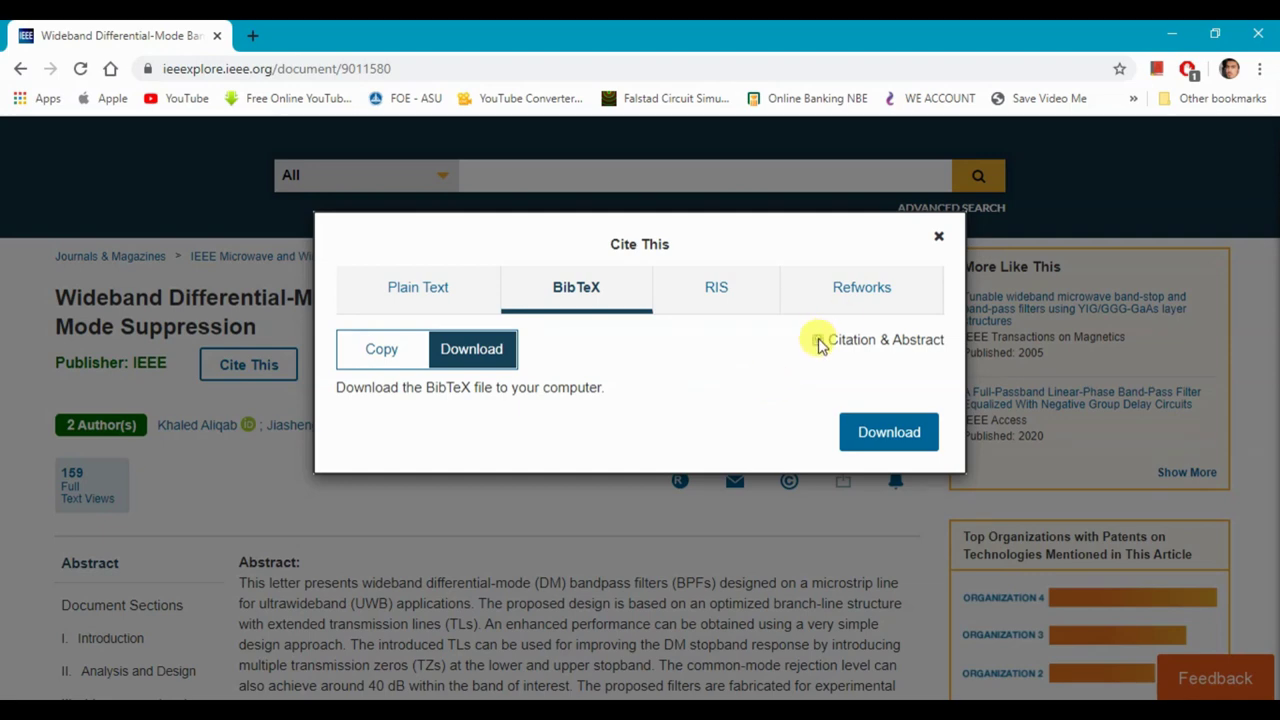
pyautogui.click(818, 340)
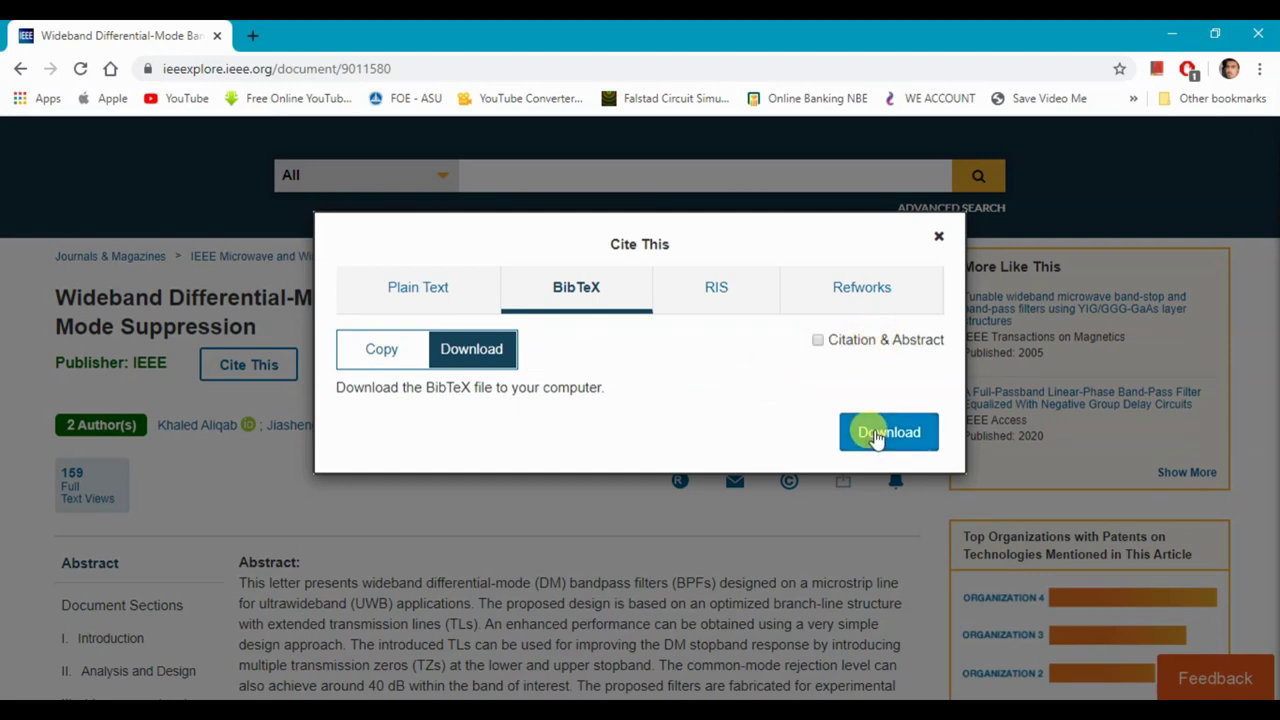
pyautogui.click(862, 436)
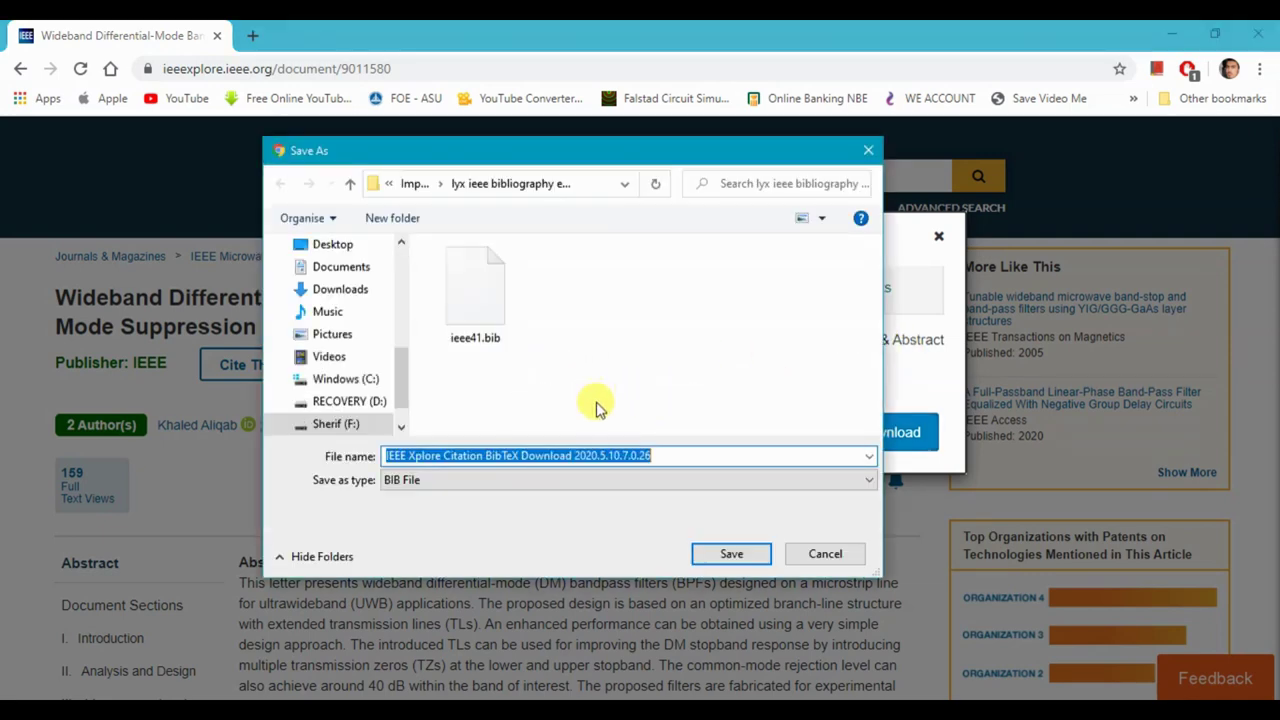
# Save the downloaded BibTeX citation as ieee45 in the Desktop\example folder
pyautogui.click(600, 378)
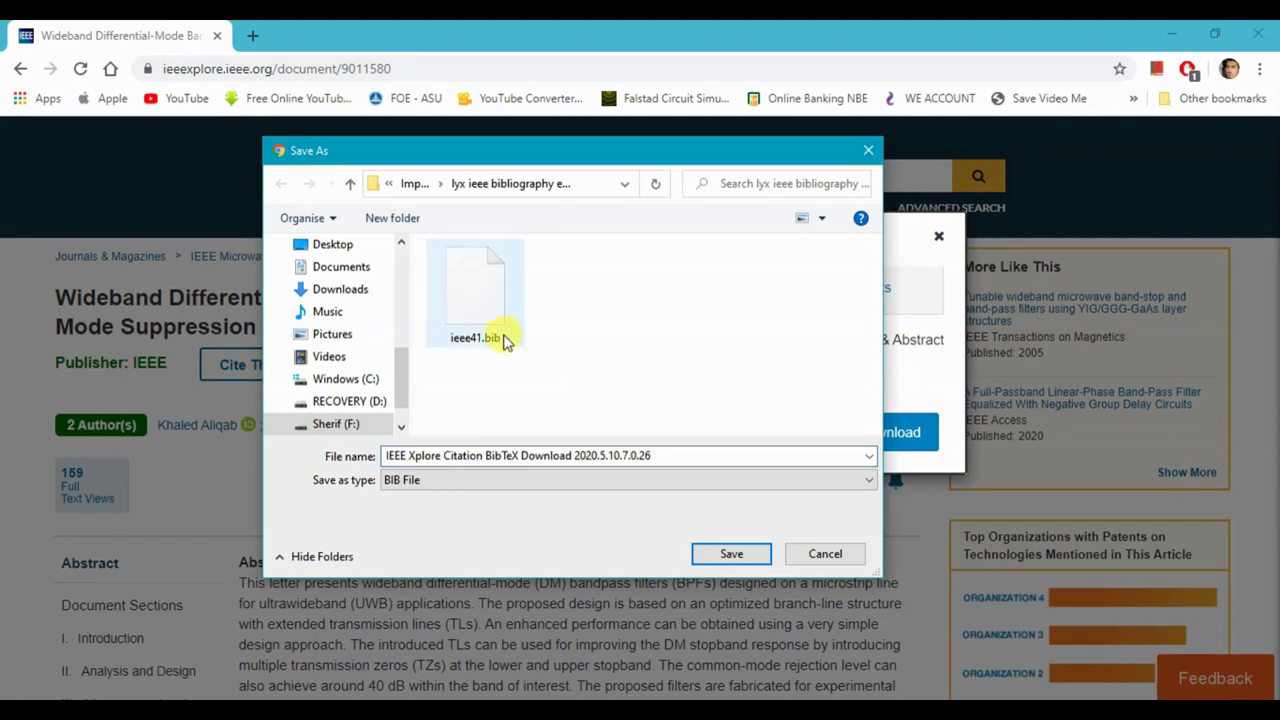
pyautogui.moveTo(404, 369)
pyautogui.mouseDown()
pyautogui.moveTo(403, 281)
pyautogui.moveTo(393, 343)
pyautogui.mouseUp()
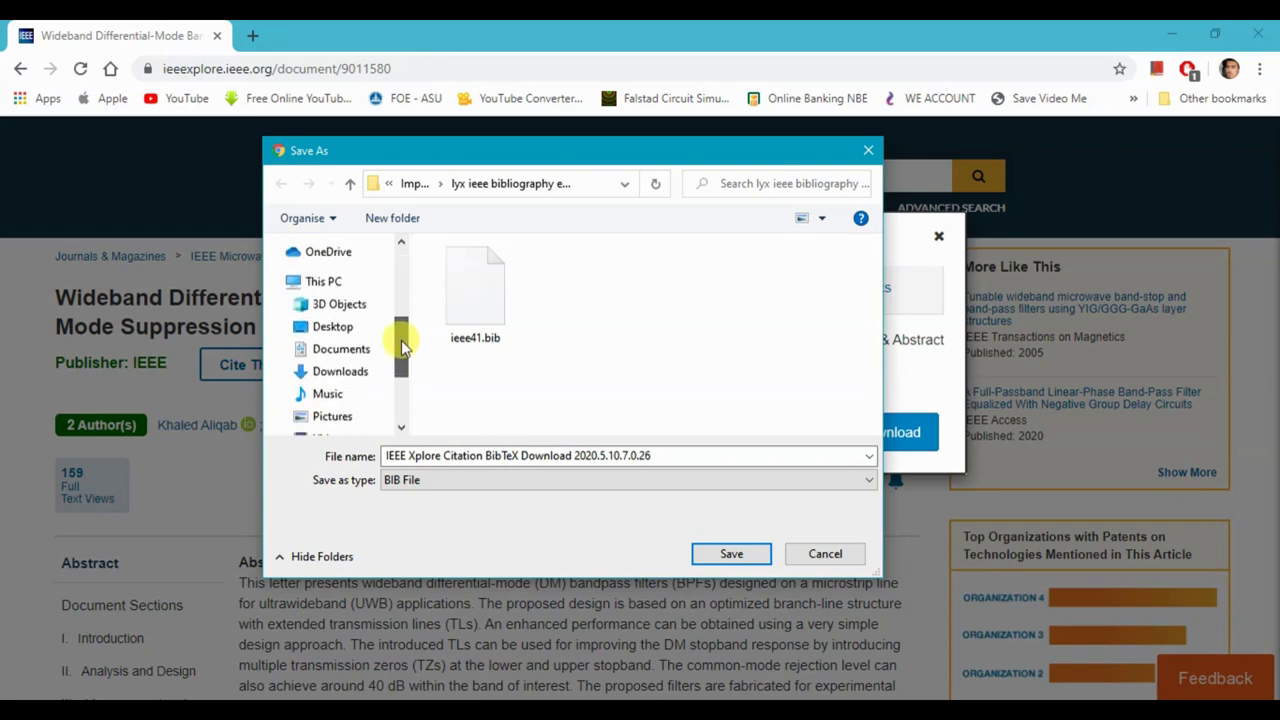
pyautogui.click(345, 371)
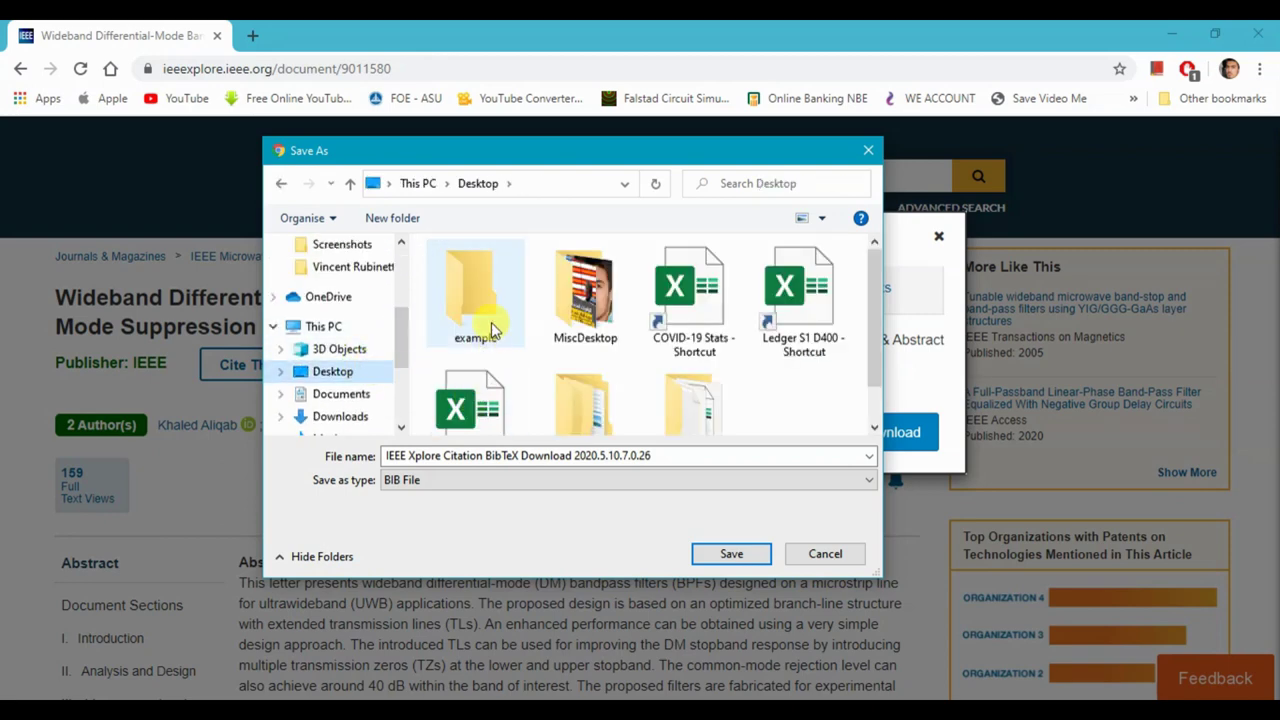
pyautogui.doubleClick(489, 327)
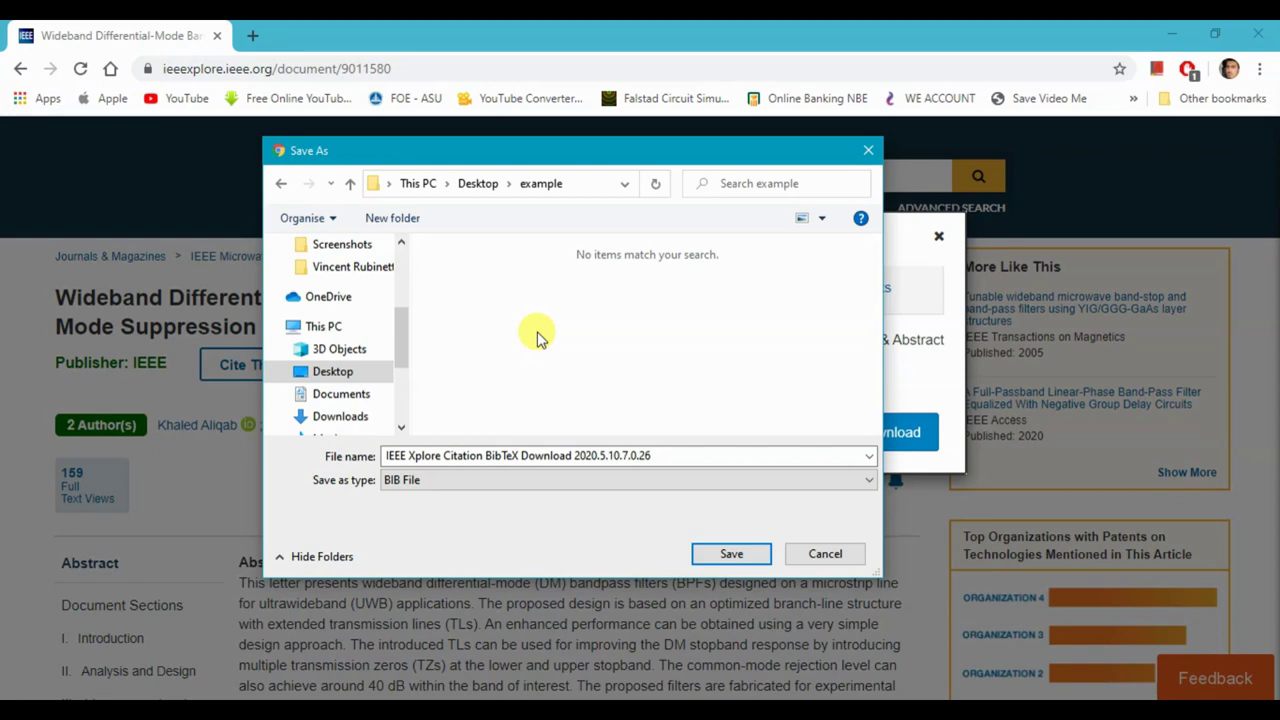
pyautogui.click(690, 456)
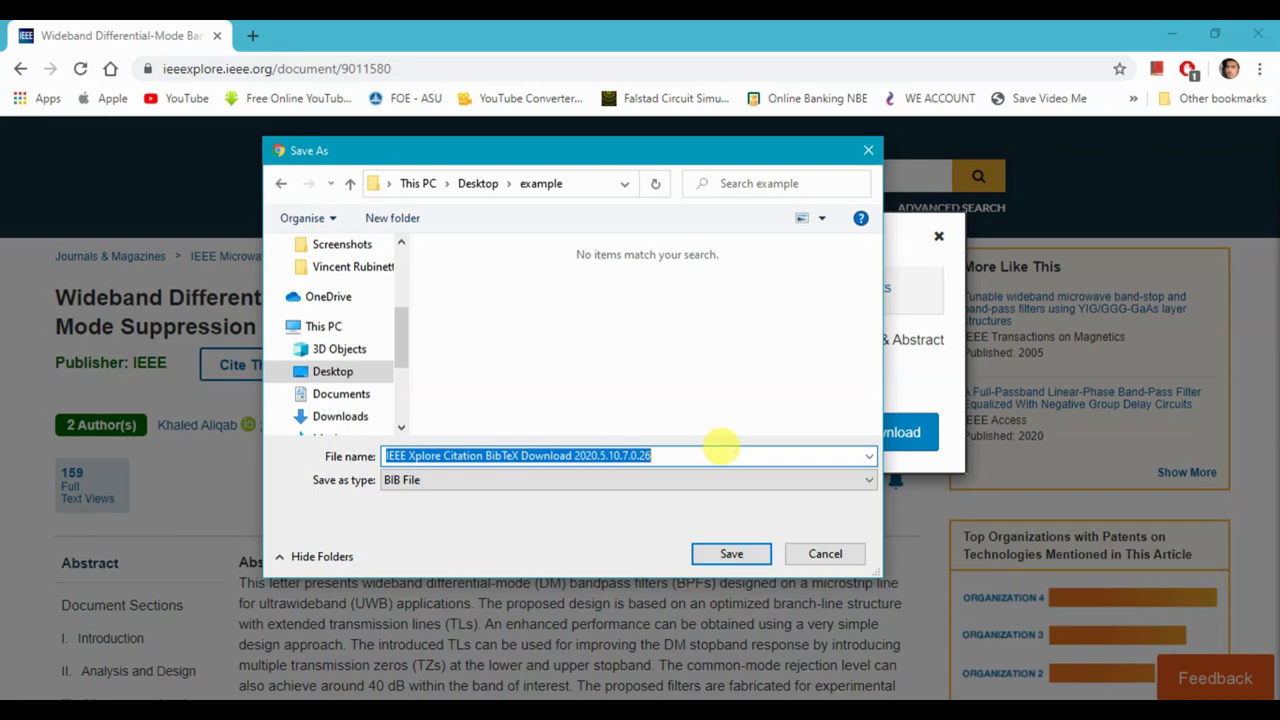
pyautogui.write('ieee4')
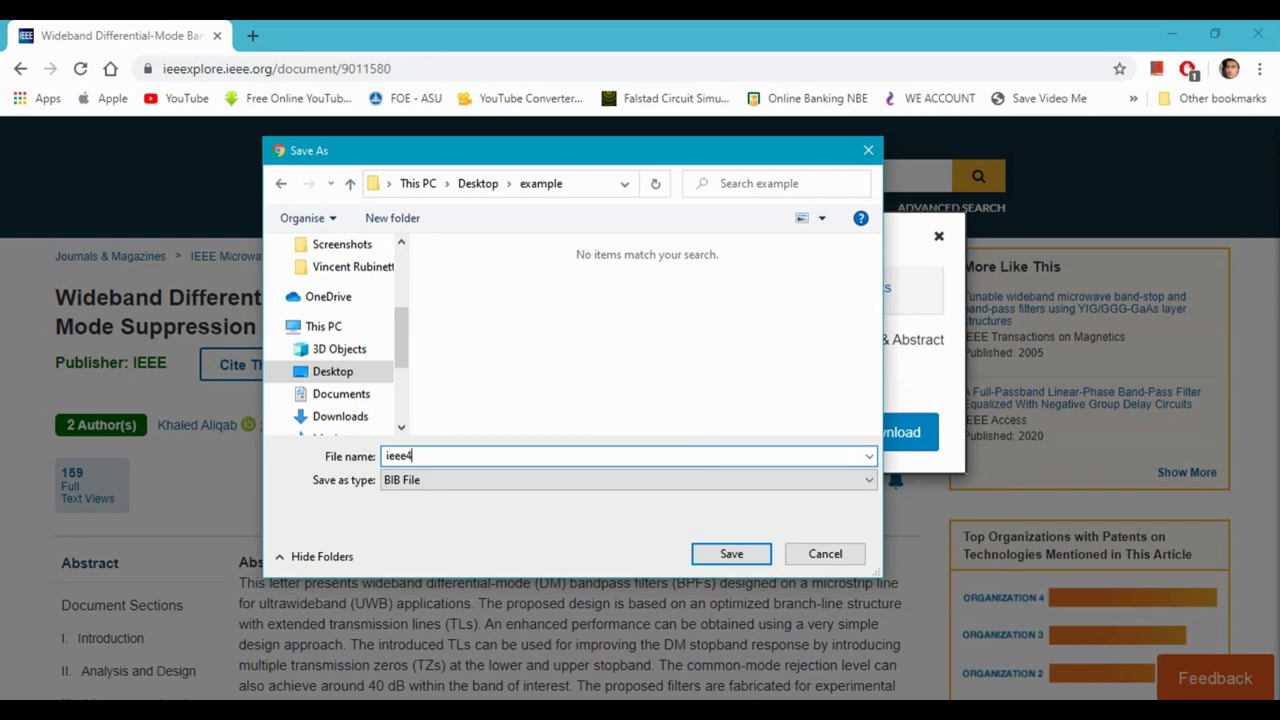
pyautogui.write('5')
pyautogui.click(725, 367)
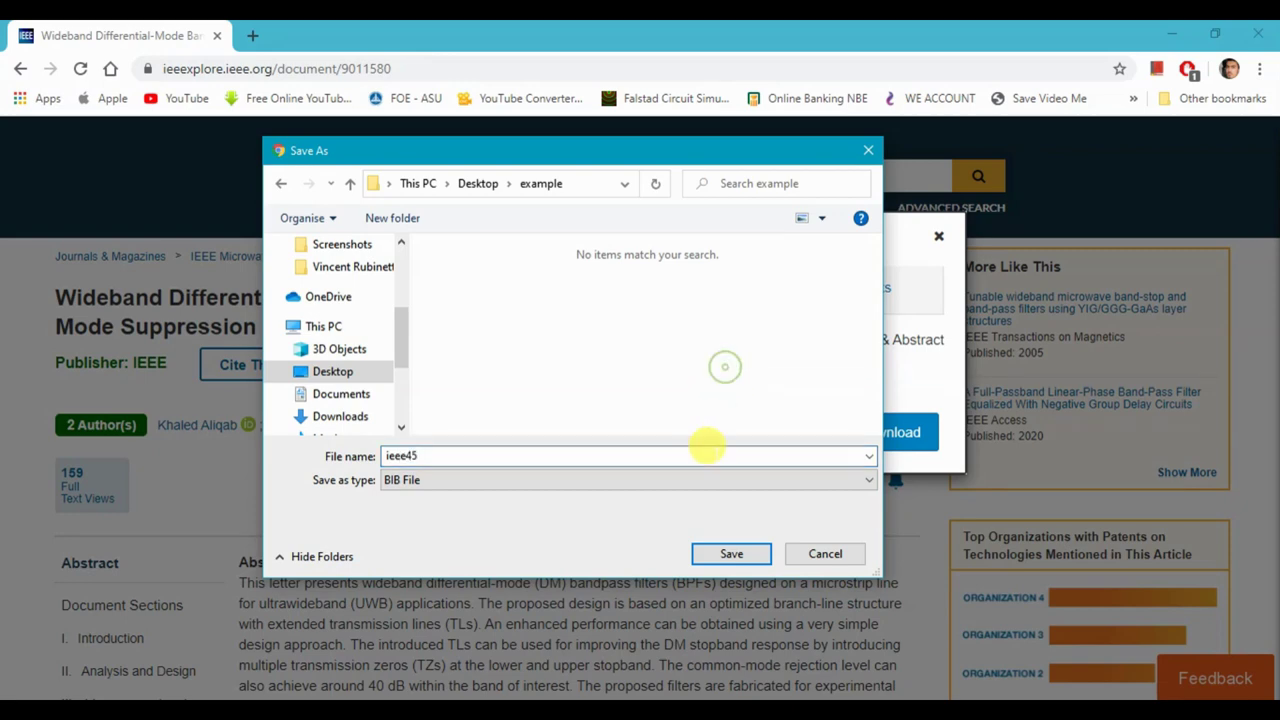
pyautogui.click(734, 556)
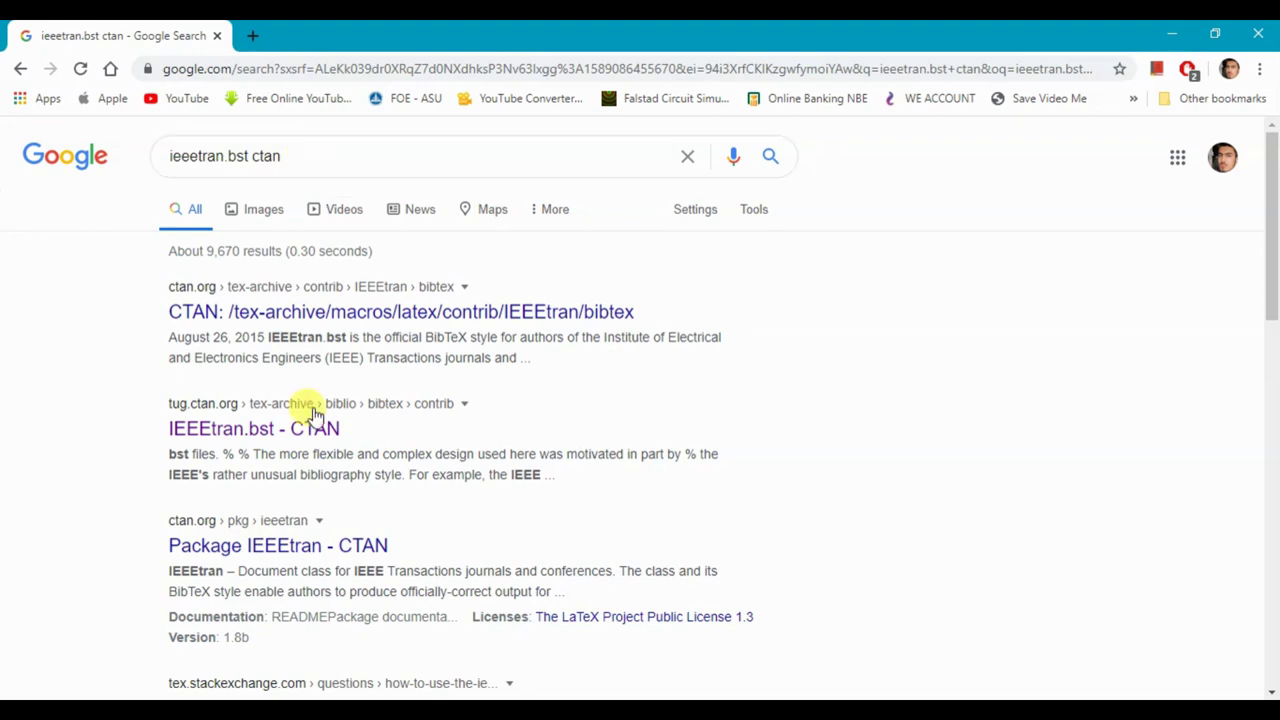
# Save the IEEEtran.bst - CTAN result link as ieeetranst in Desktop\example
pyautogui.rightClick(232, 428)
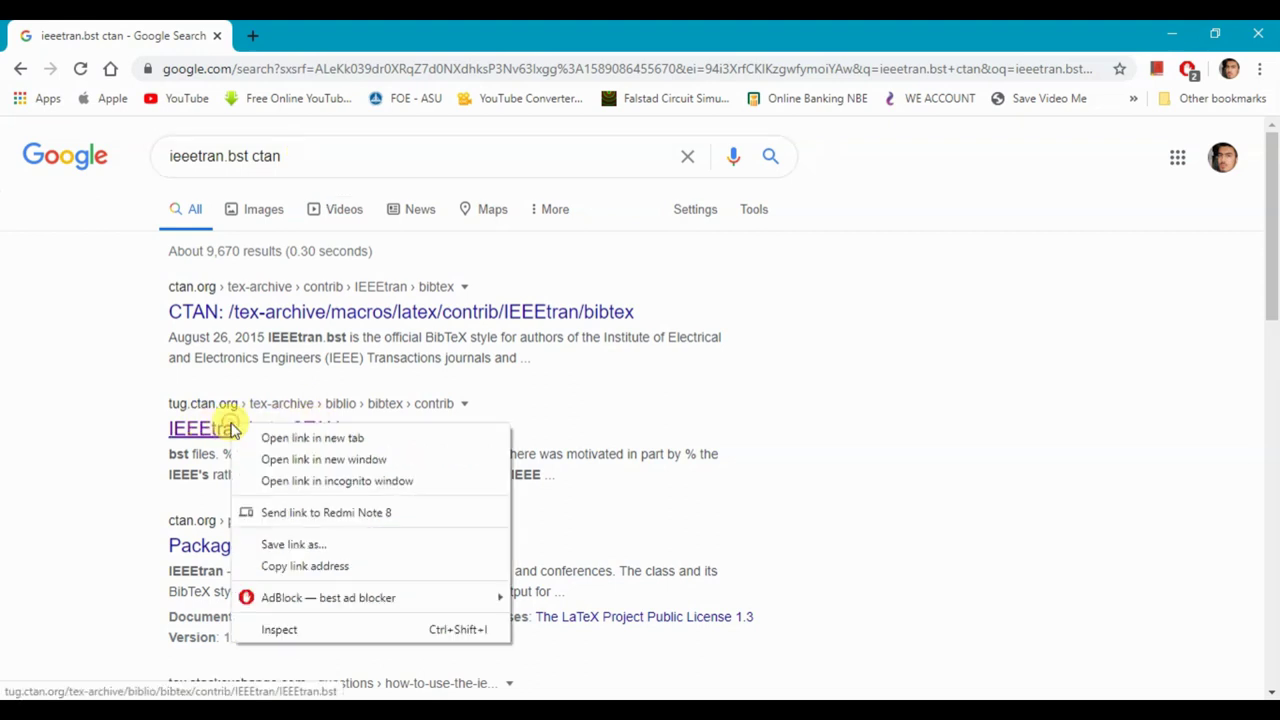
pyautogui.click(277, 546)
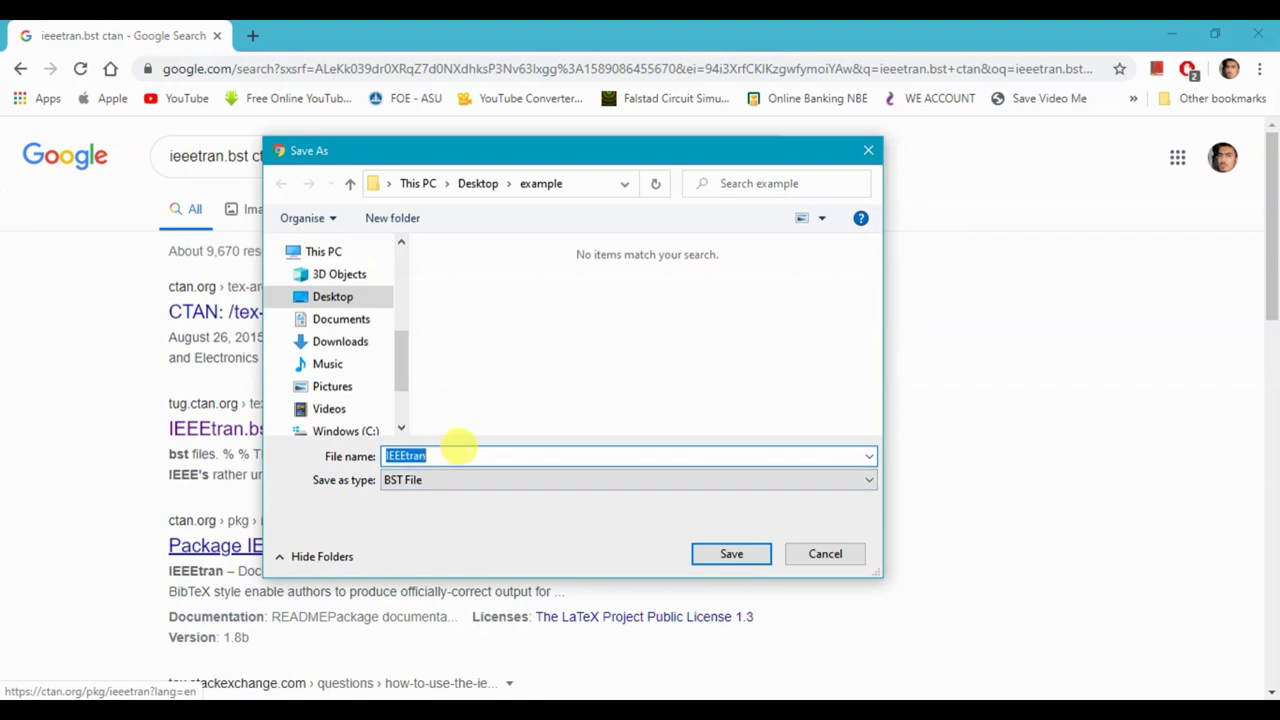
pyautogui.write('ieee')
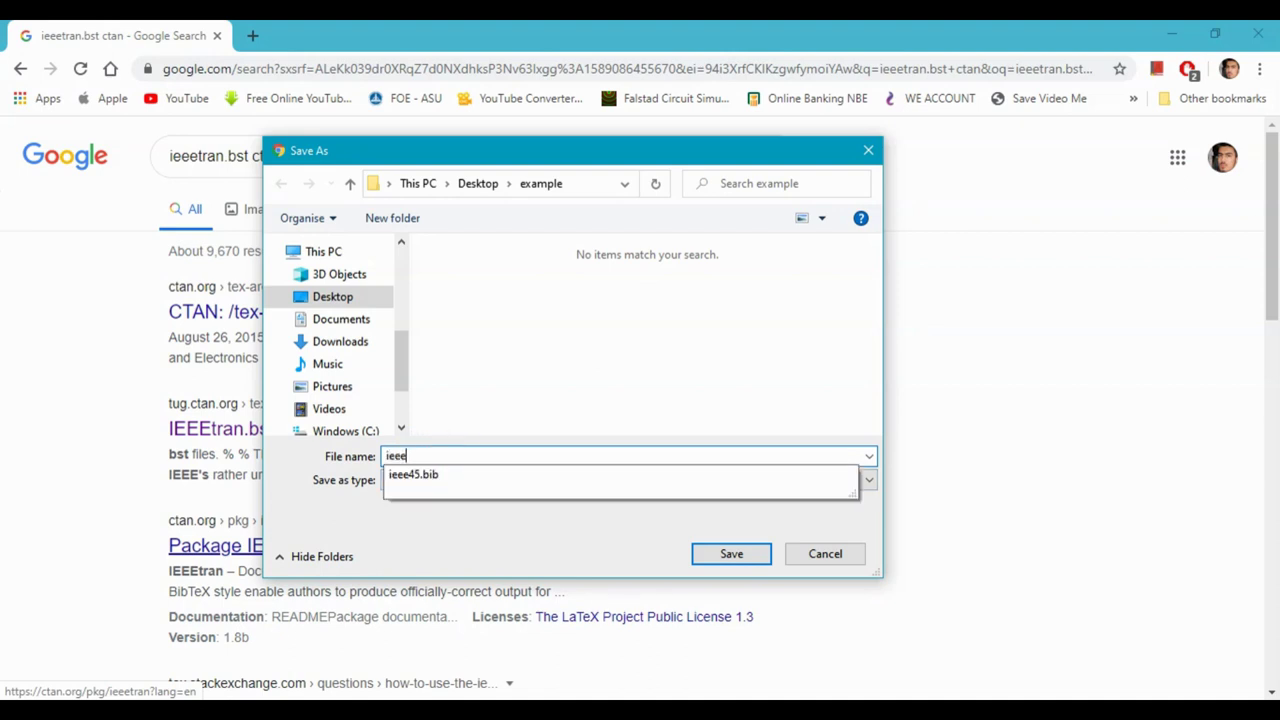
pyautogui.write('transt')
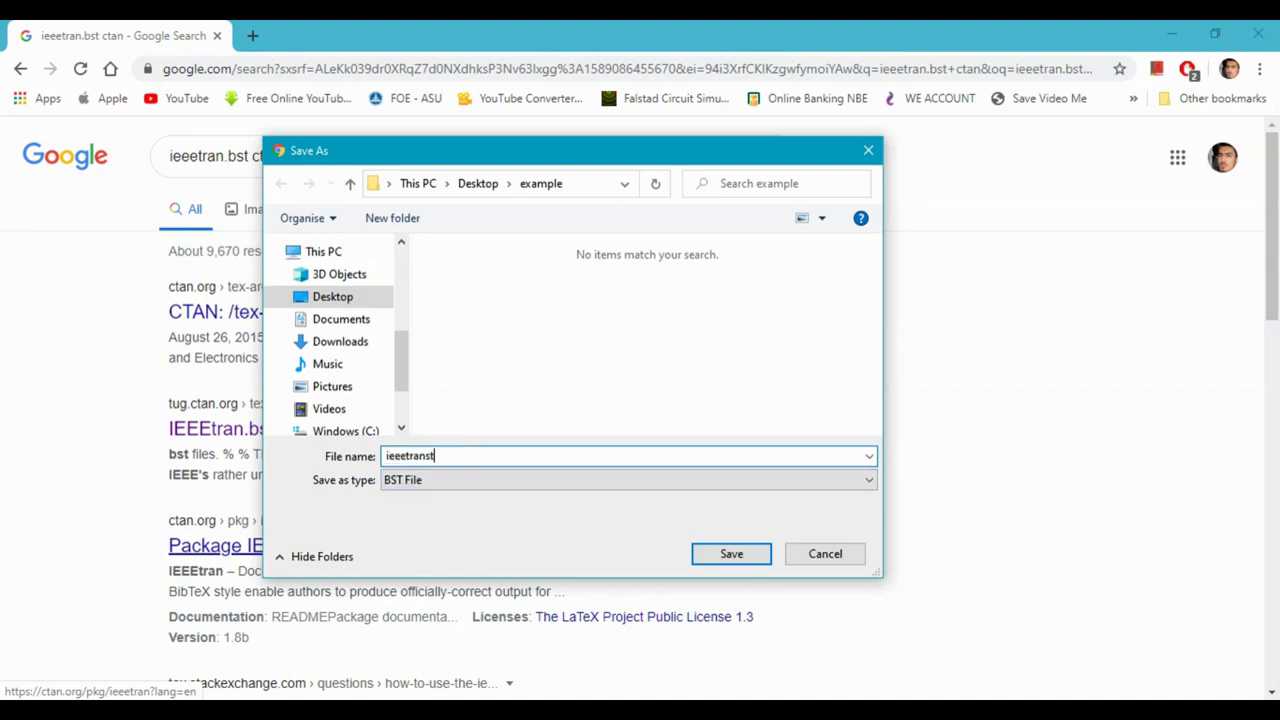
pyautogui.click(722, 560)
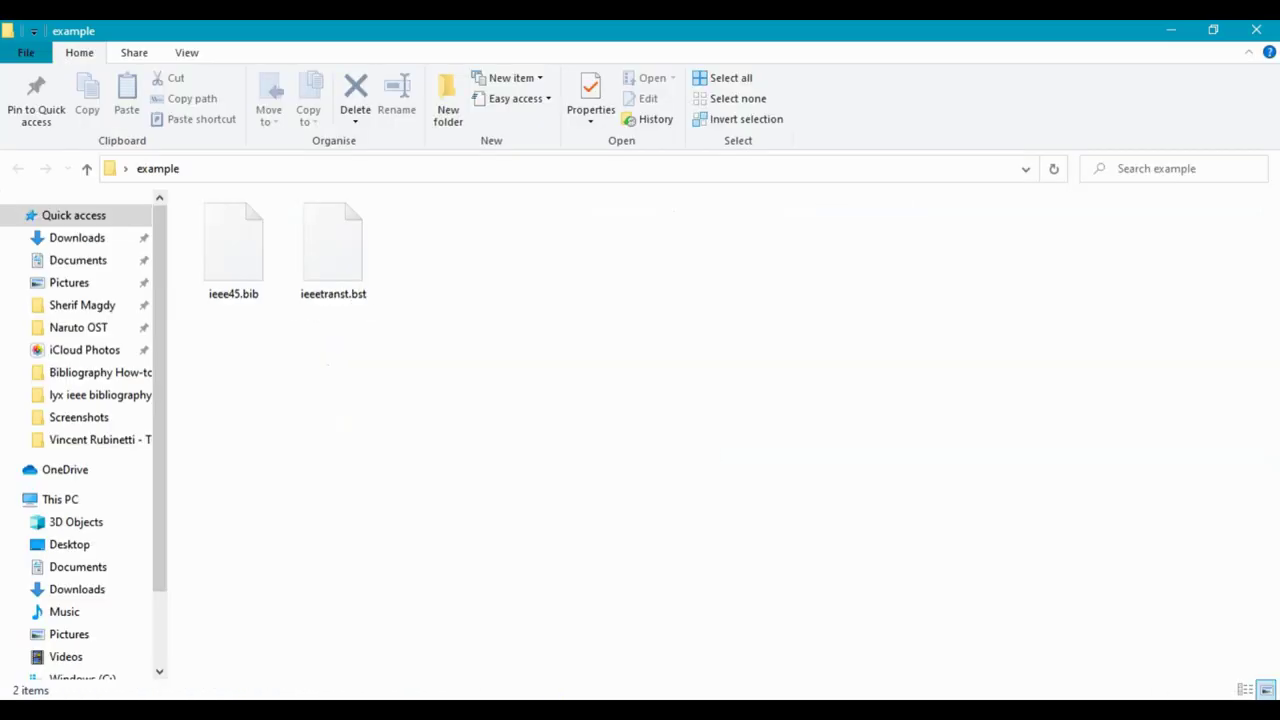
# Check that the example folder holds ieee45.bib and ieeetranst.bst
pyautogui.moveTo(366, 281)
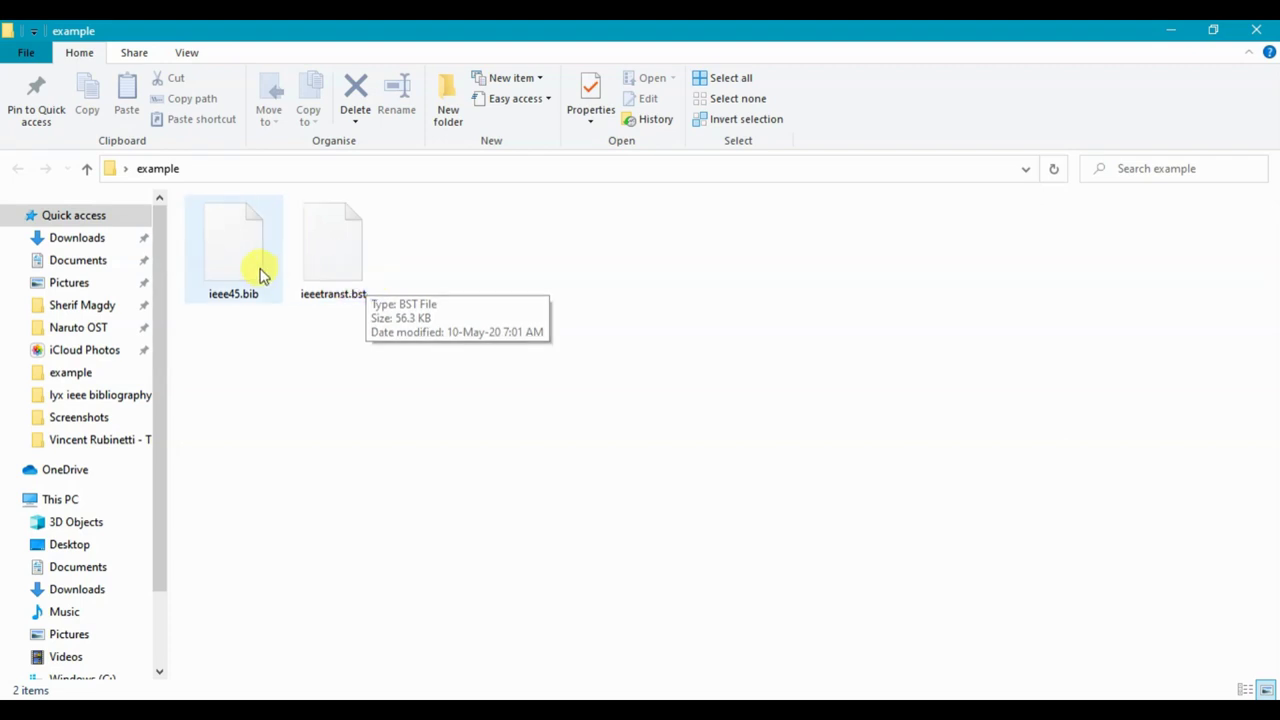
pyautogui.moveTo(251, 272)
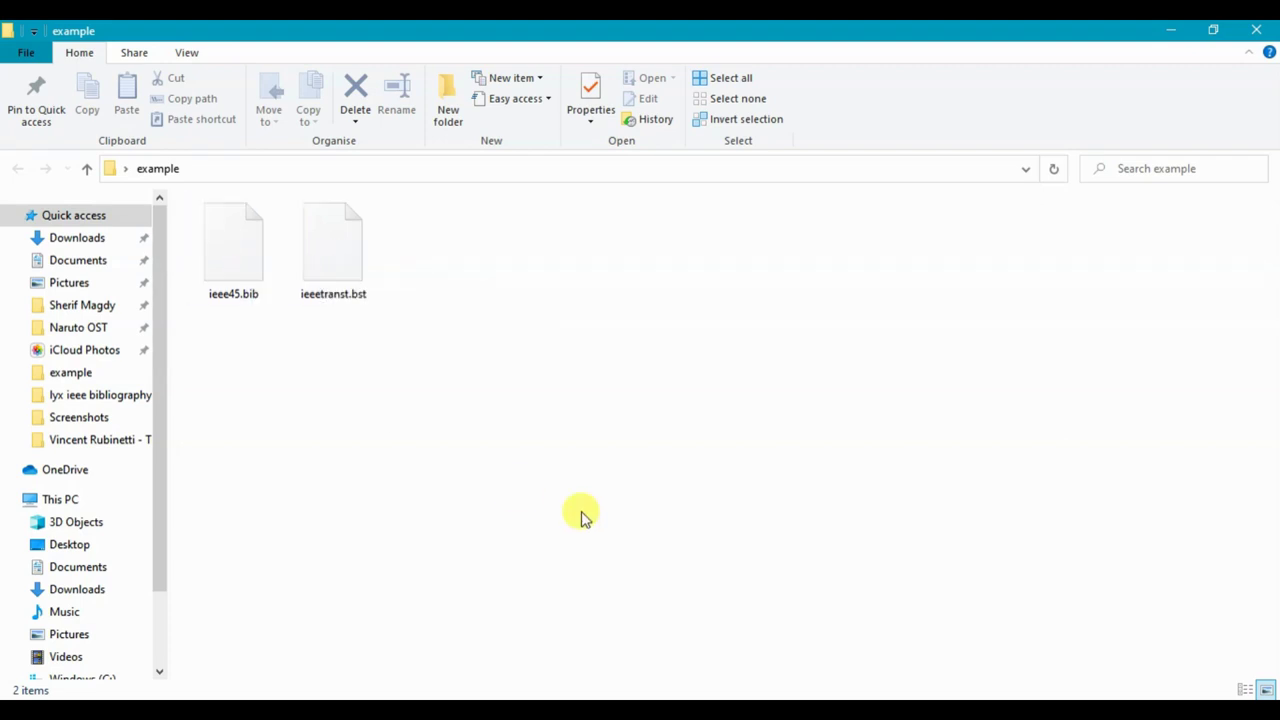
# Save the document as newfile1.lyx in Desktop\example, then type a placeholder line and start a new paragraph
pyautogui.click(800, 640)
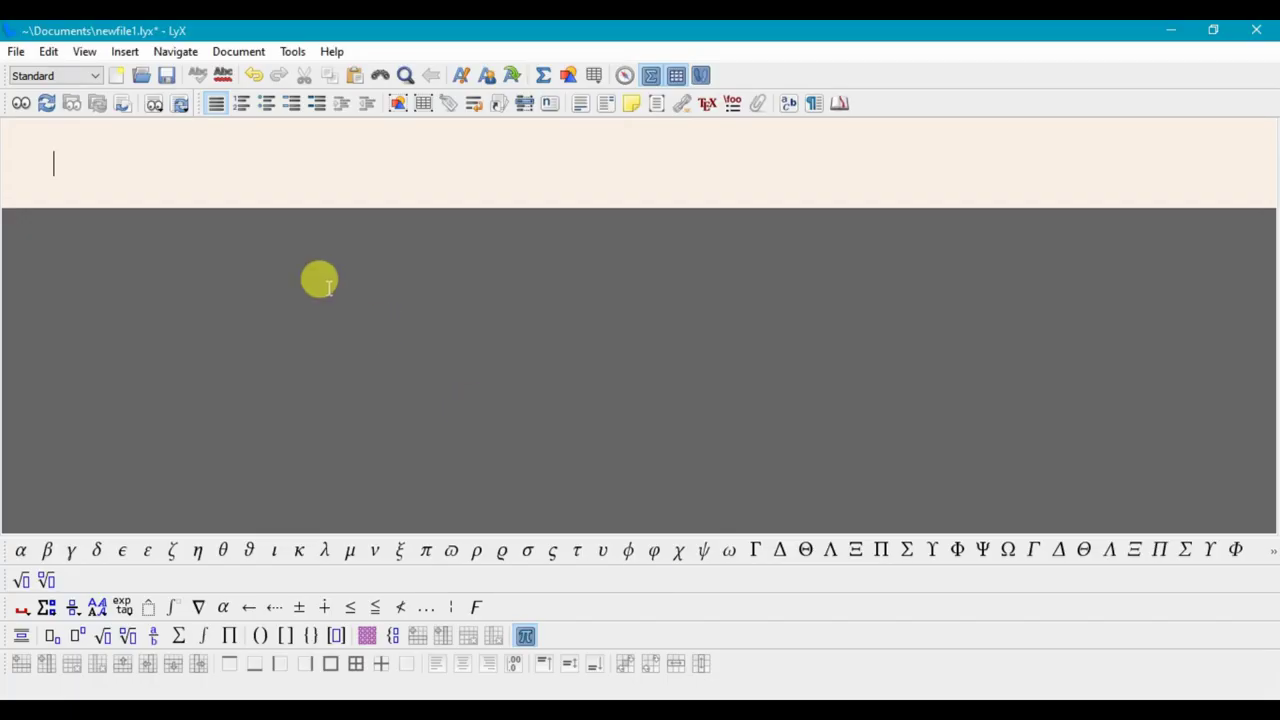
pyautogui.click(168, 84)
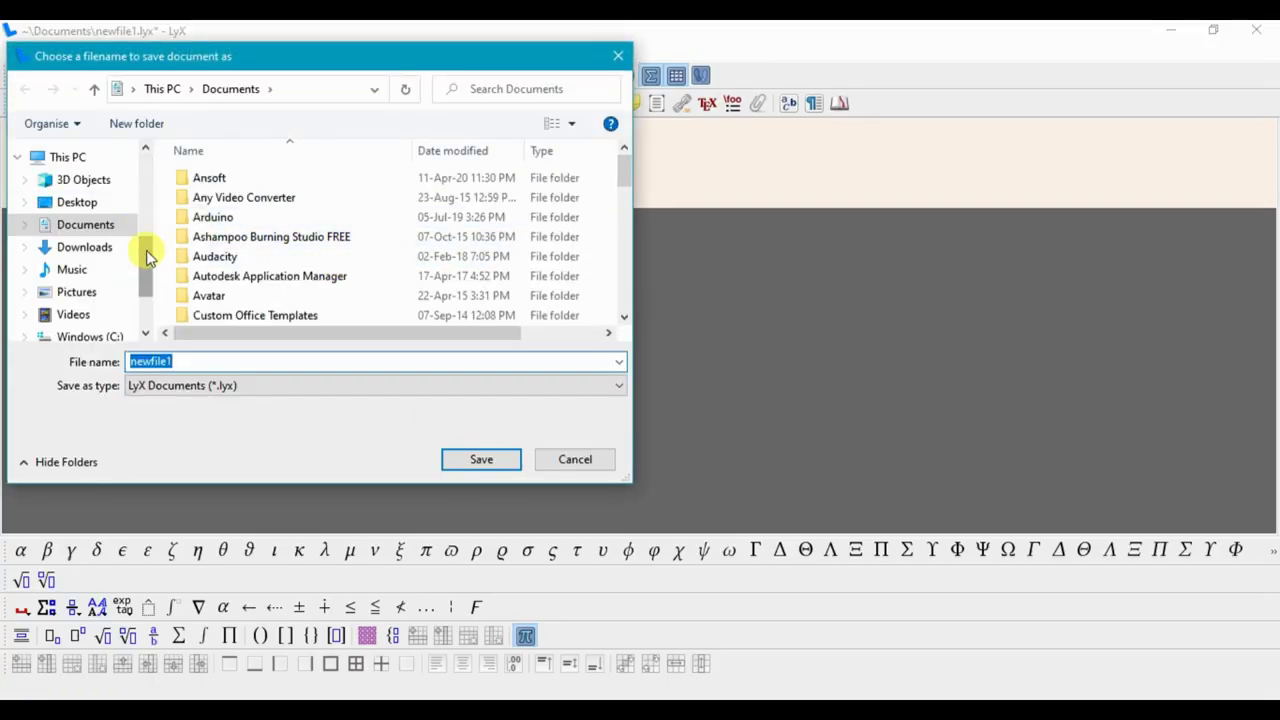
pyautogui.click(100, 203)
pyautogui.doubleClick(237, 208)
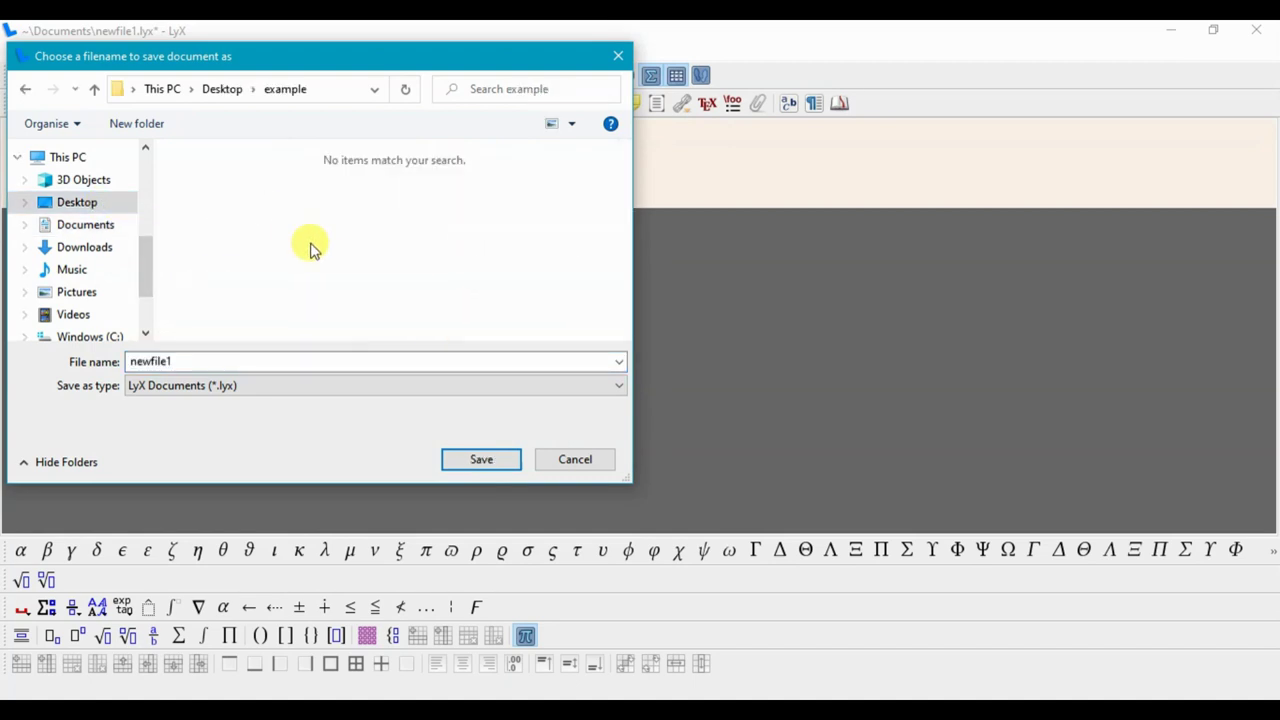
pyautogui.click(490, 460)
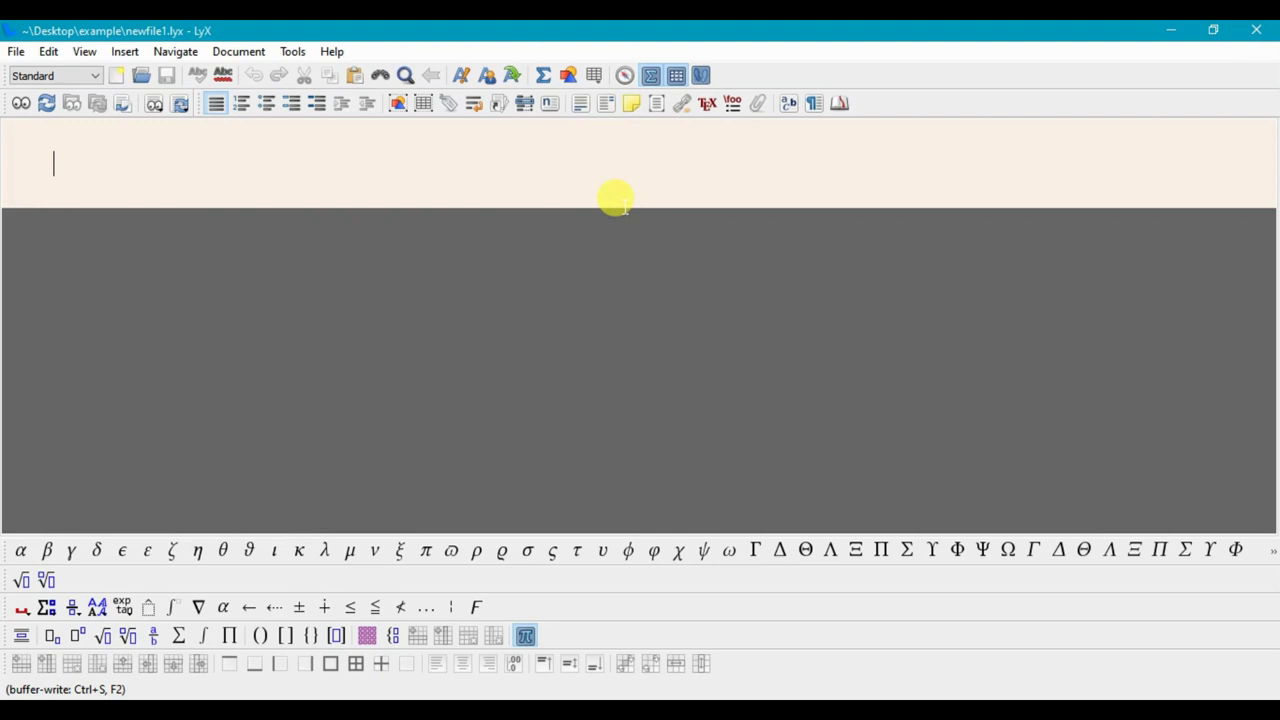
pyautogui.write('hybubububuub.')
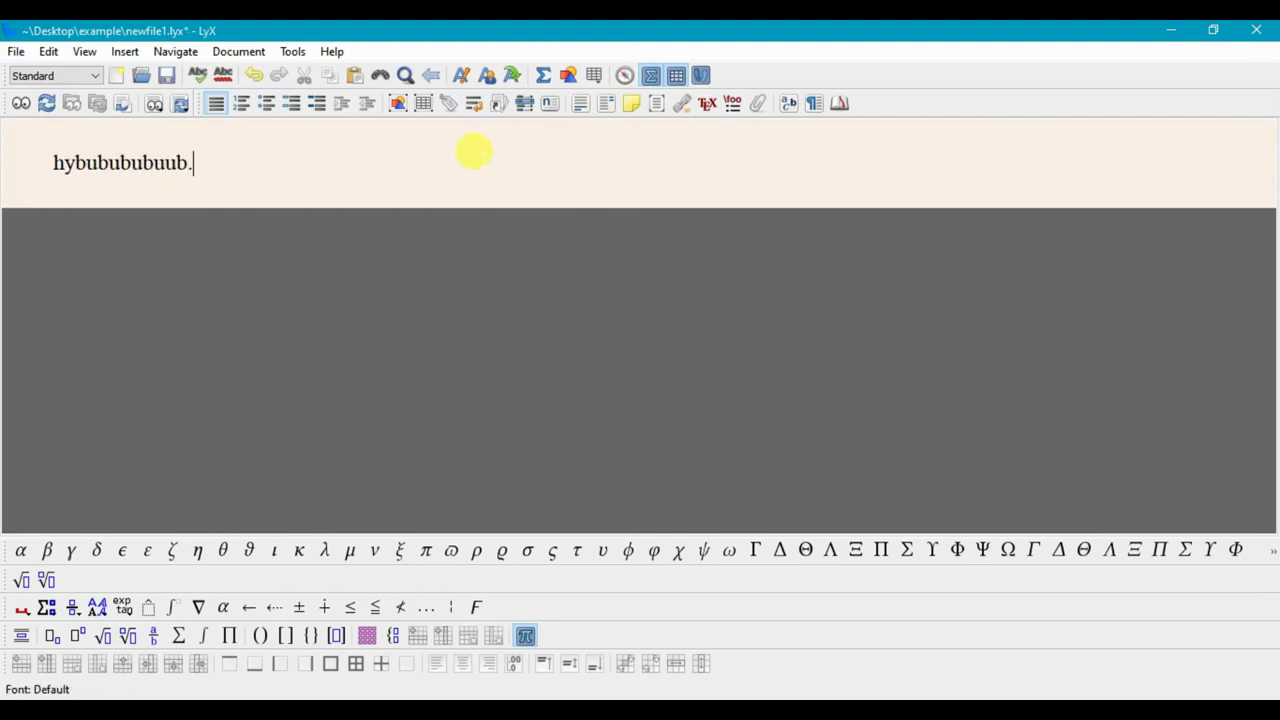
pyautogui.press('Return')
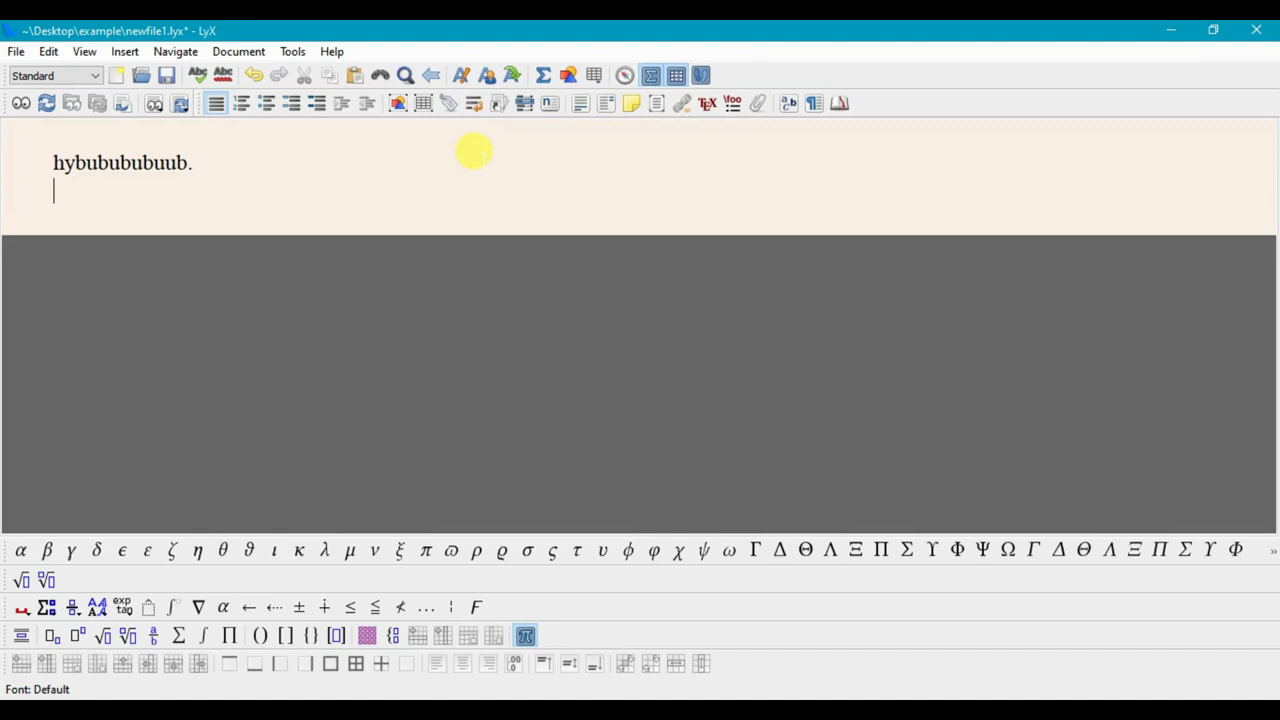
# Insert a Bib(la)TeX Bibliography and set its style to ieeetranst.bst from the example folder
pyautogui.click(80, 75)
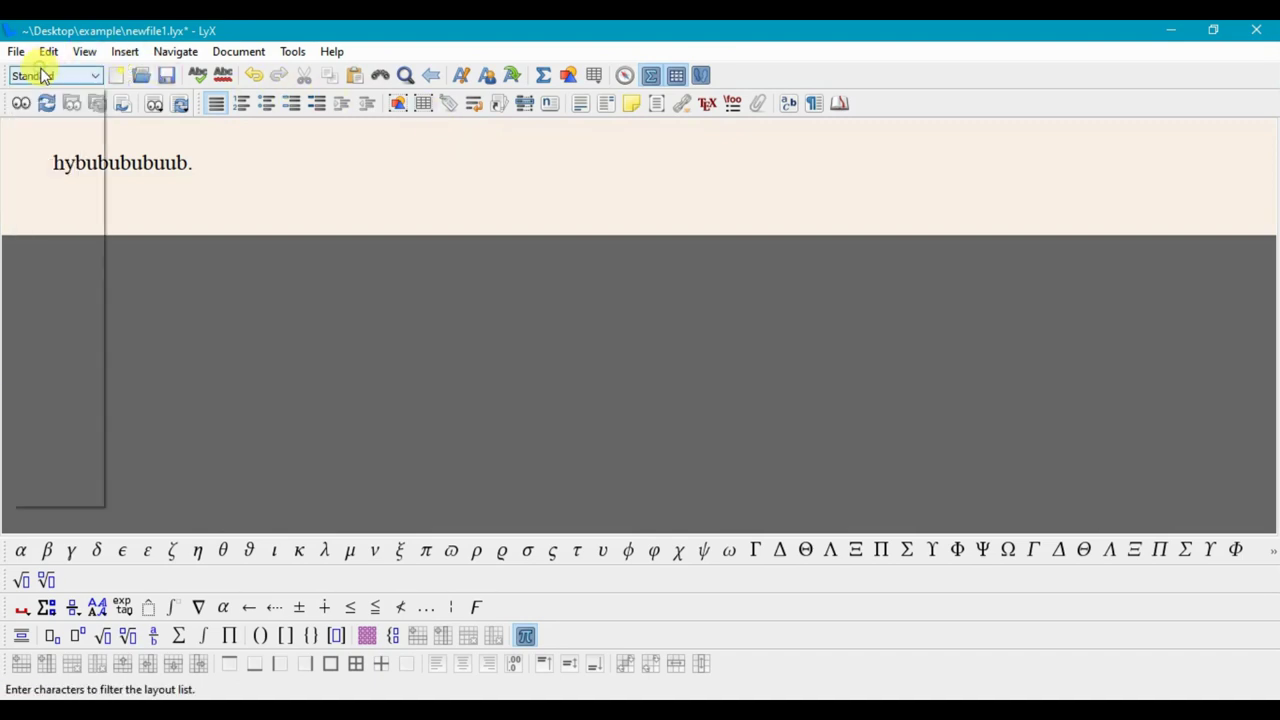
pyautogui.click(121, 52)
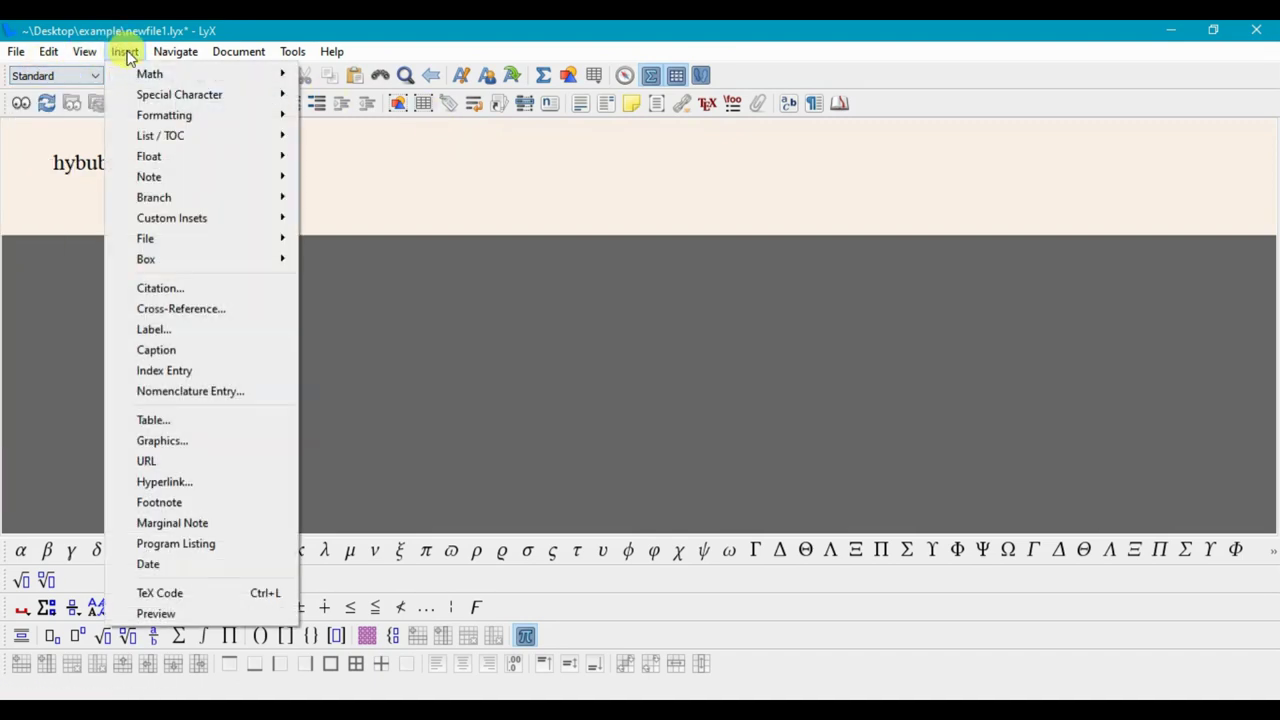
pyautogui.moveTo(266, 140)
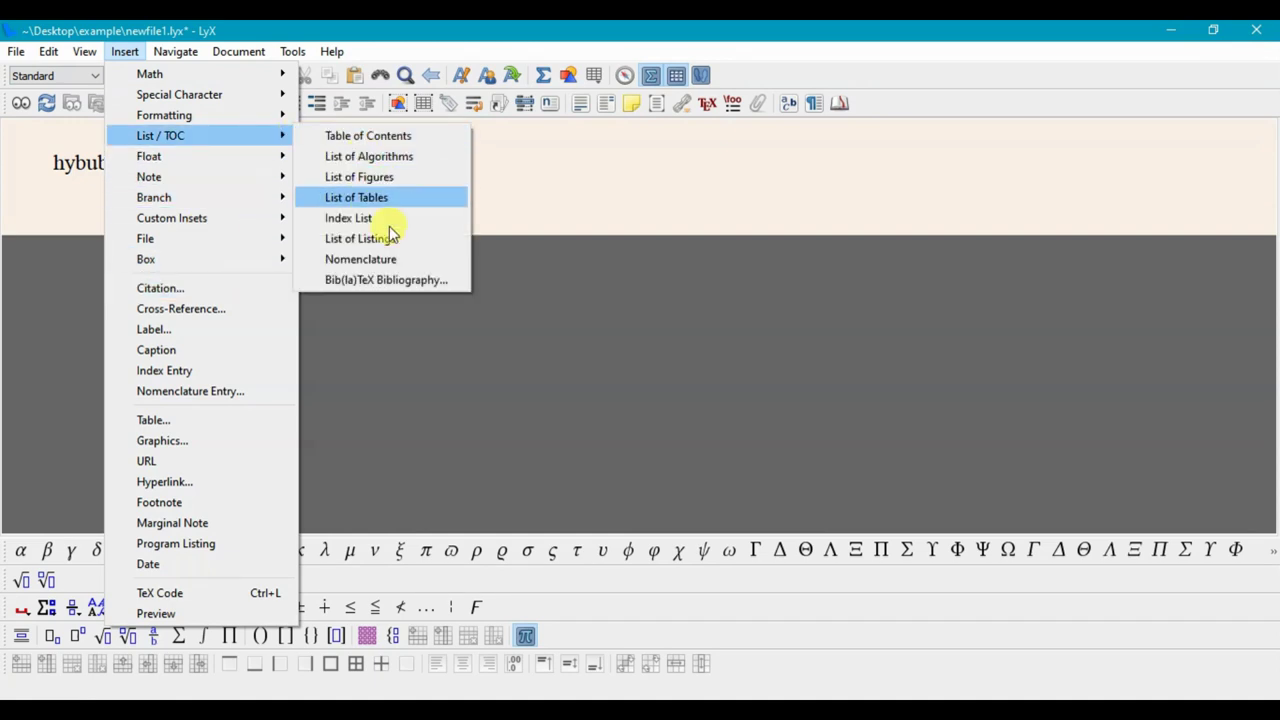
pyautogui.click(384, 280)
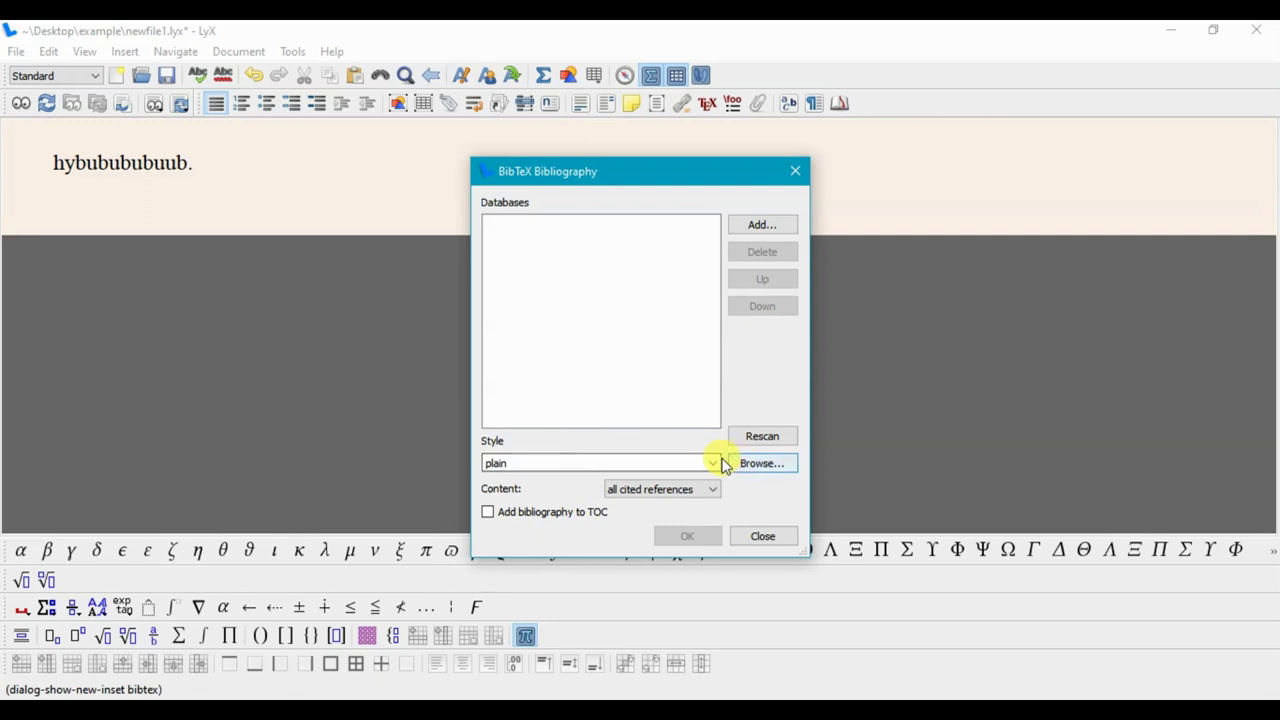
pyautogui.click(760, 465)
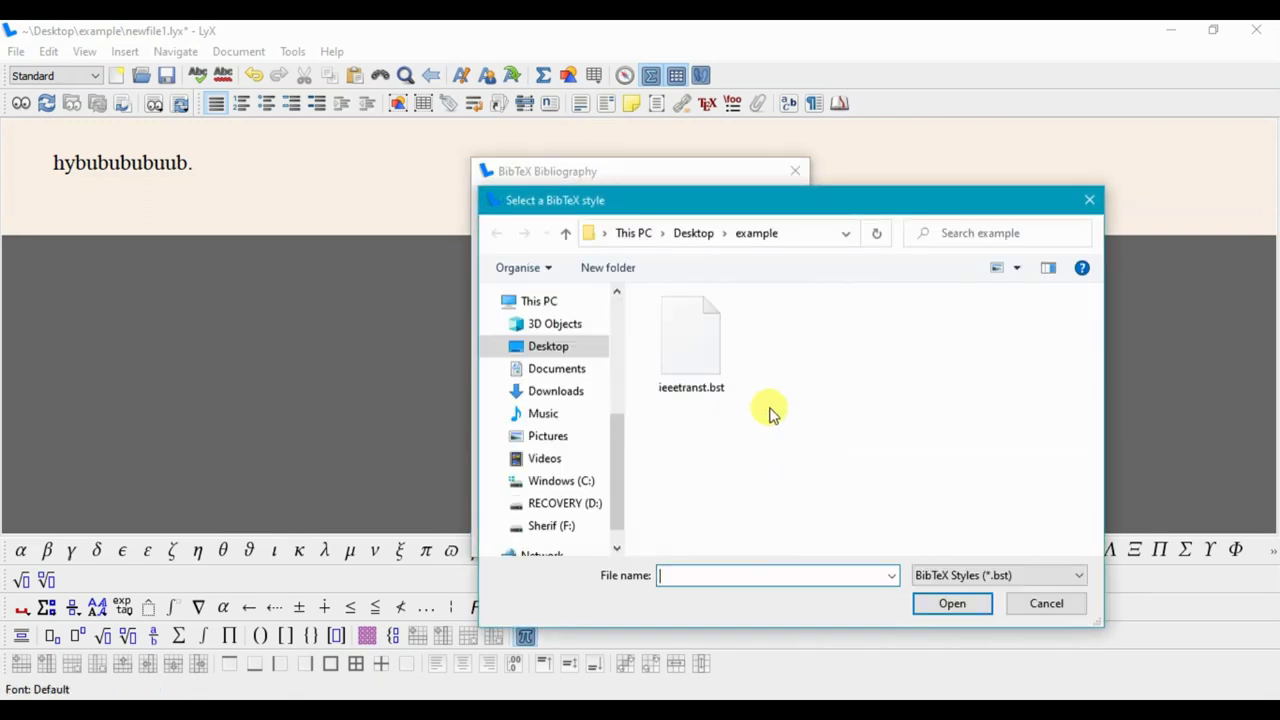
pyautogui.click(697, 363)
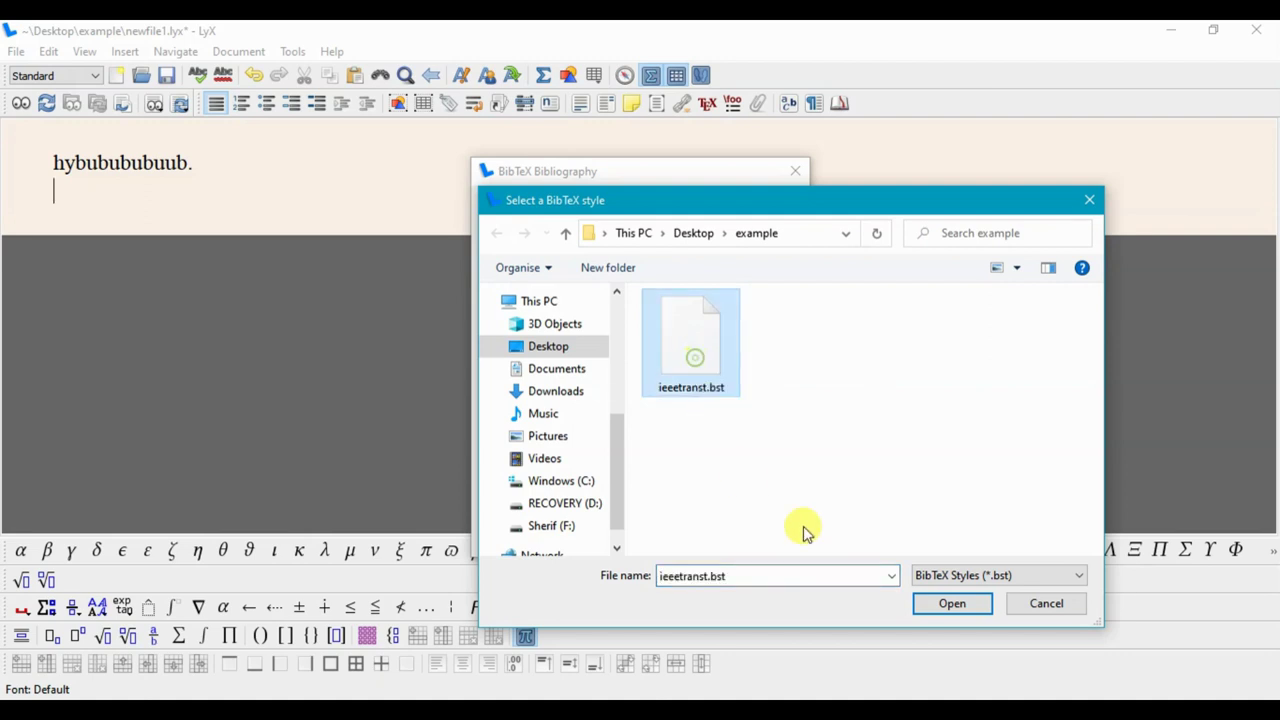
pyautogui.click(934, 604)
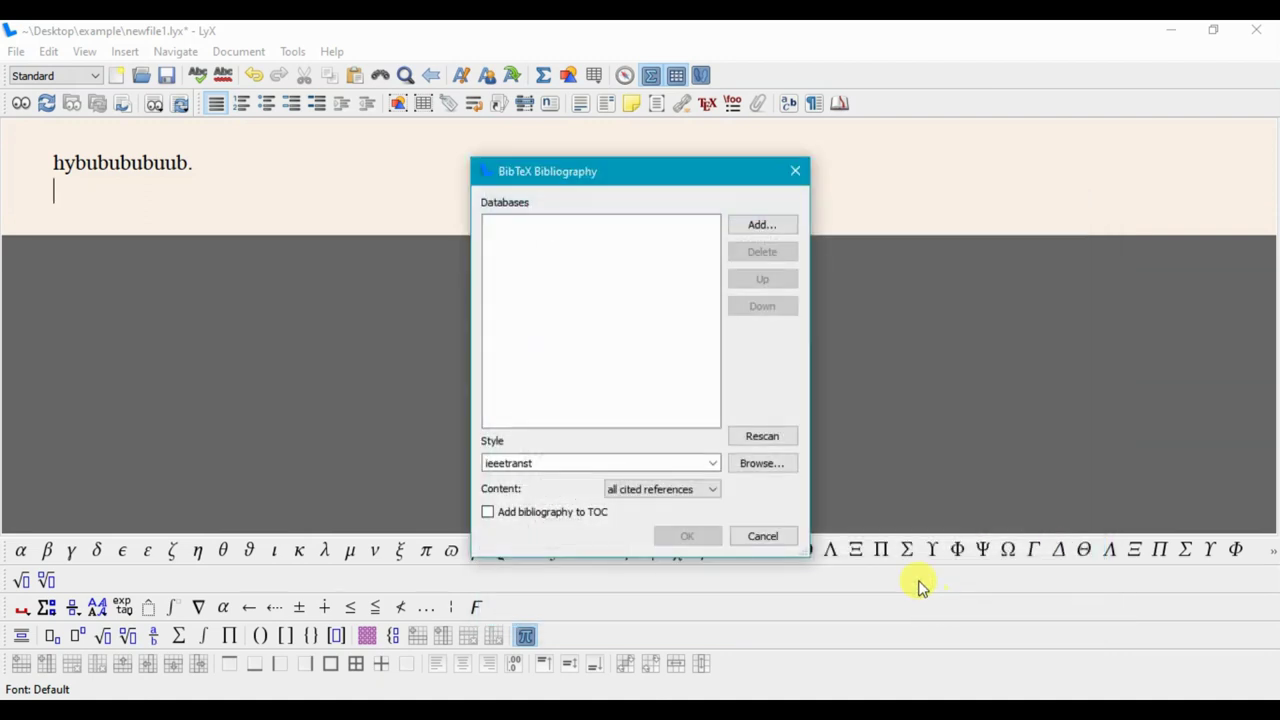
# Add ieee45.bib as the bibliography database and confirm to insert the generated bibliography
pyautogui.click(742, 226)
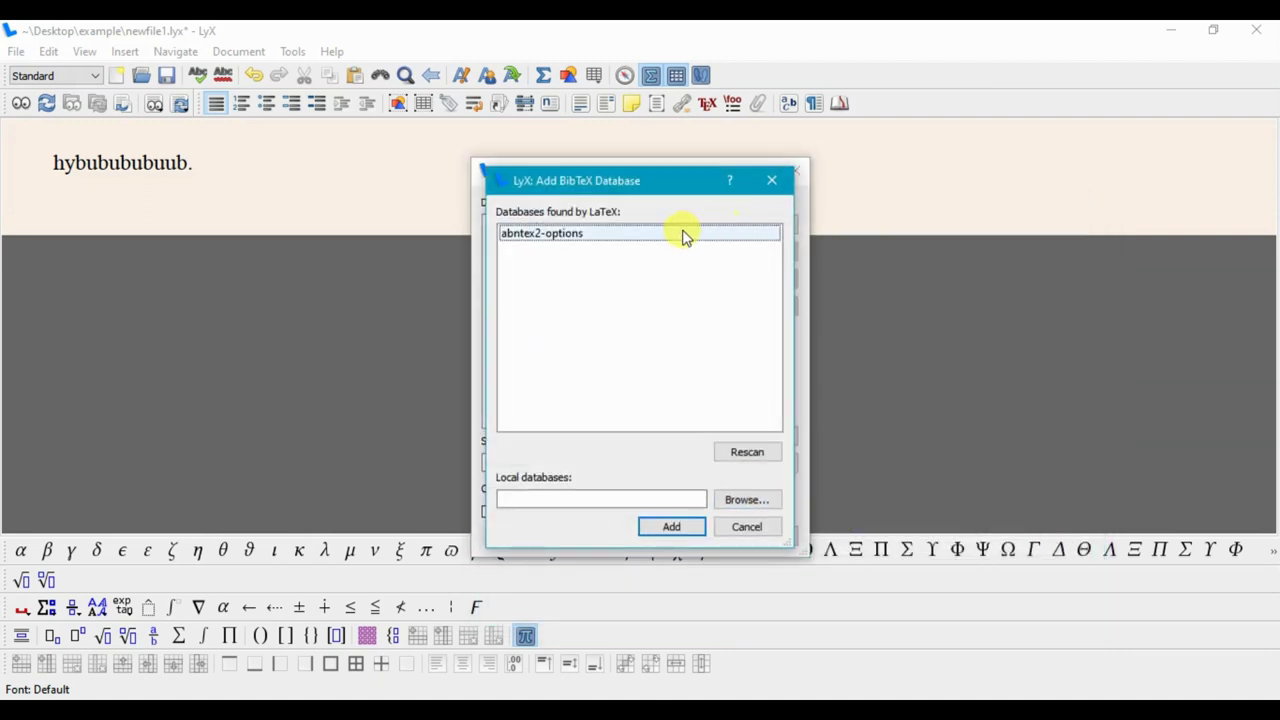
pyautogui.click(748, 527)
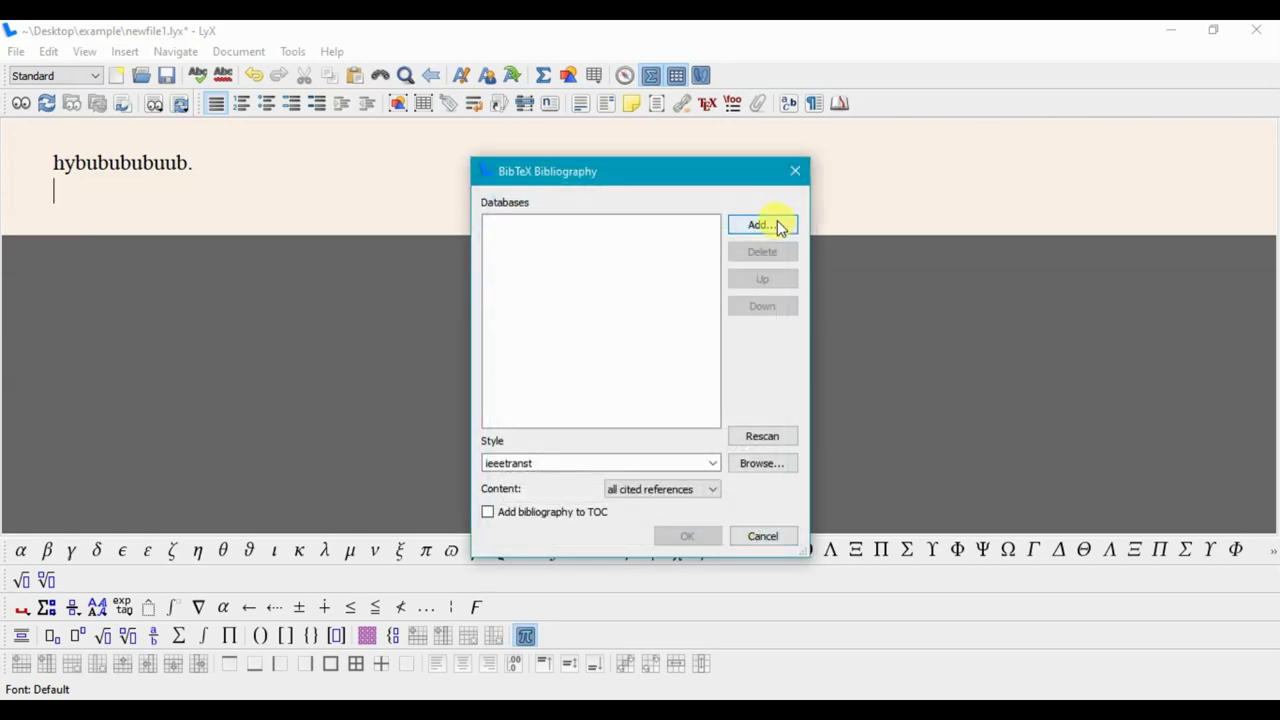
pyautogui.click(775, 222)
pyautogui.click(744, 505)
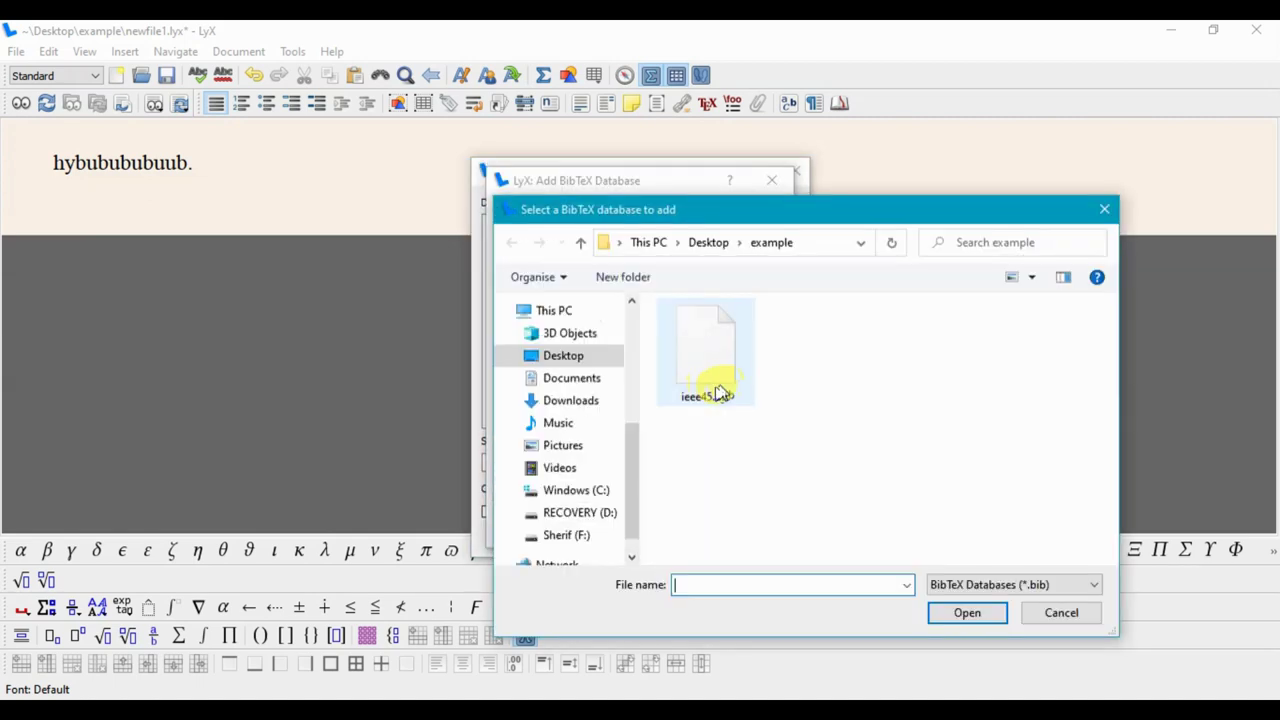
pyautogui.doubleClick(725, 387)
pyautogui.click(671, 527)
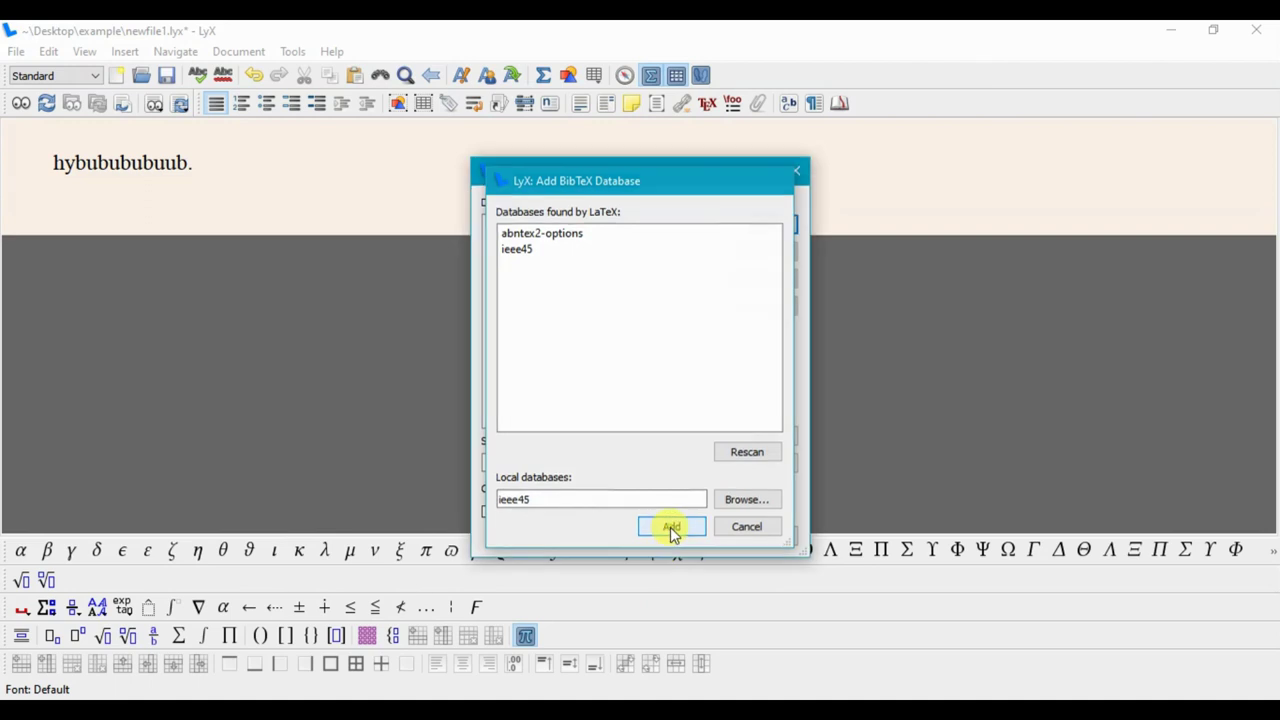
pyautogui.click(681, 540)
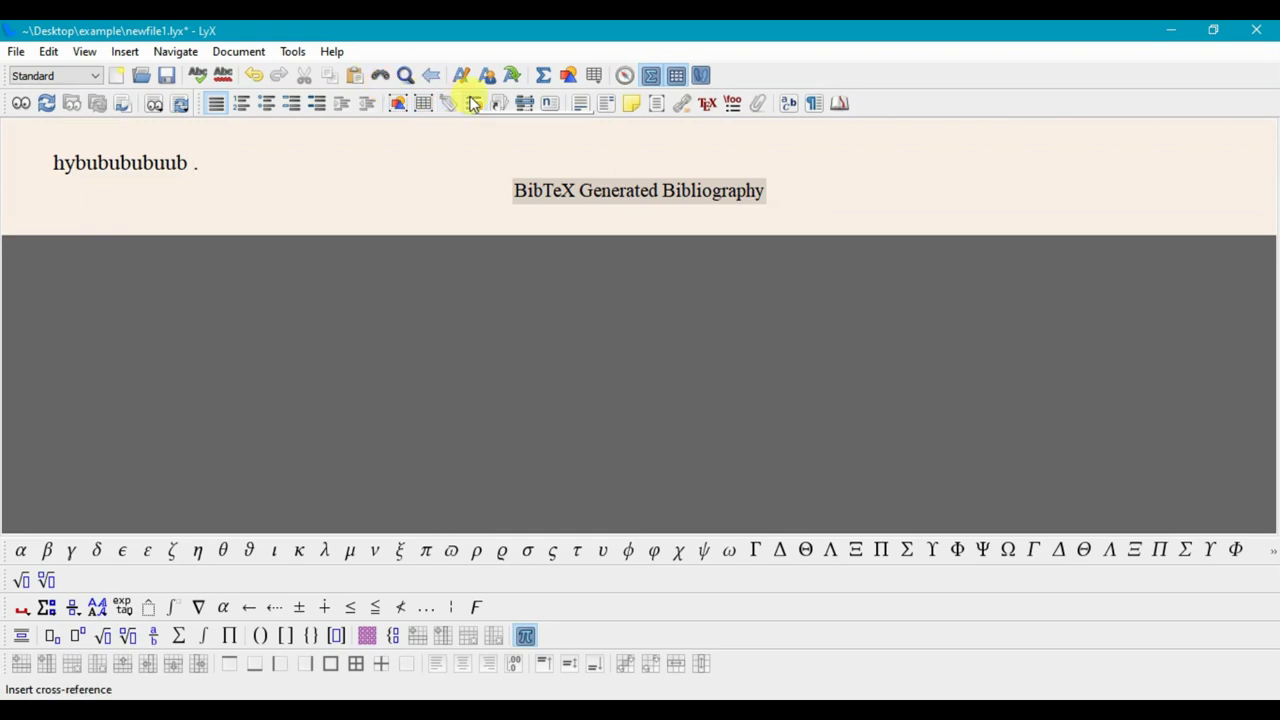
# Insert a citation to reference 9011580 just before the full stop of the first line
pyautogui.click(500, 102)
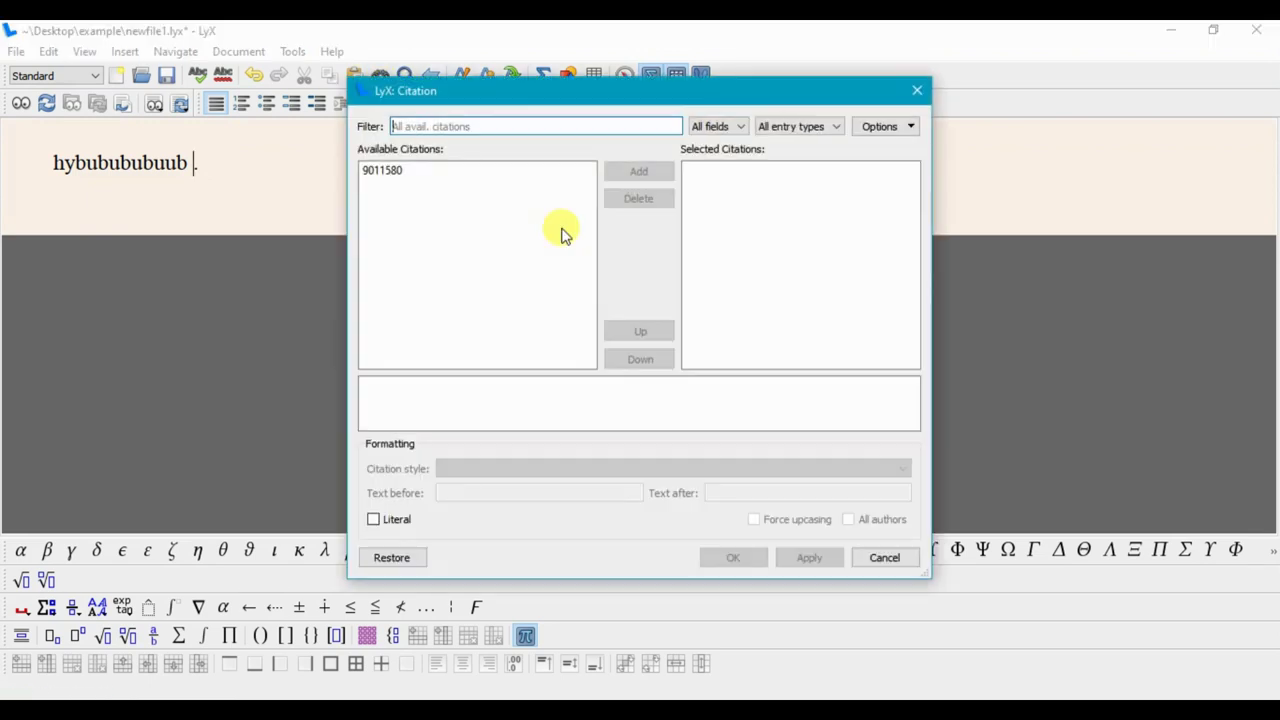
pyautogui.click(514, 171)
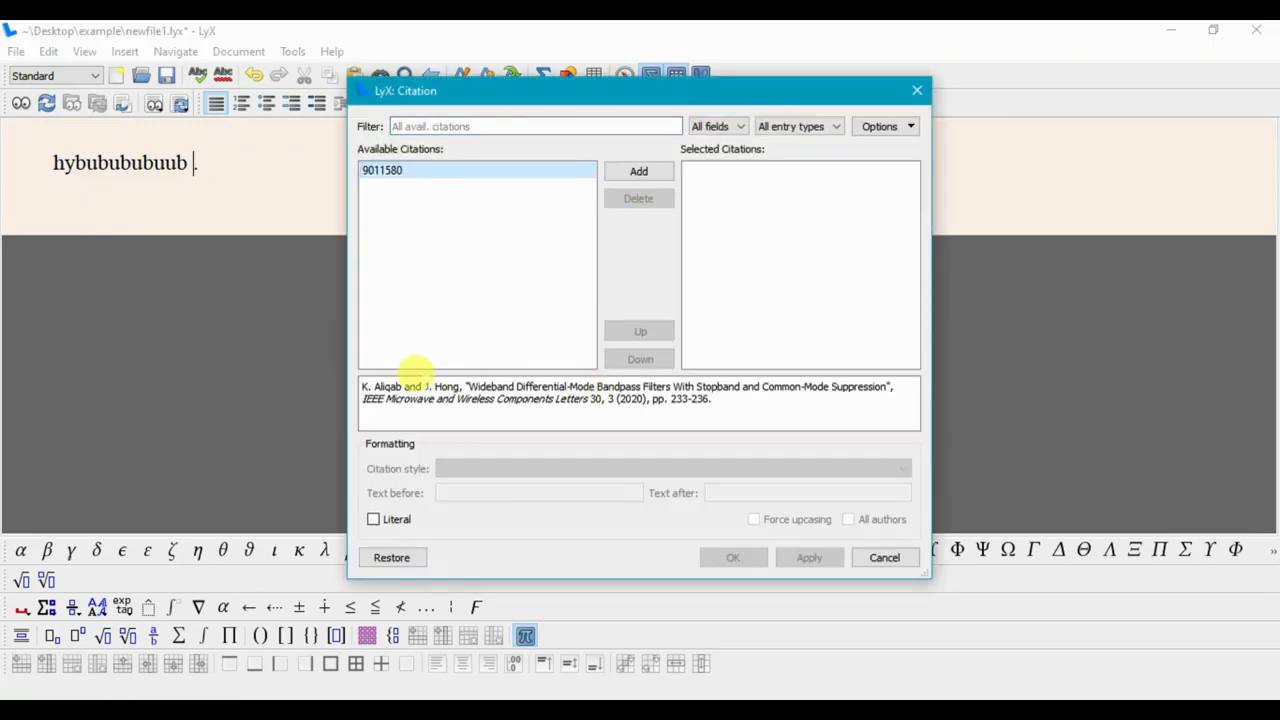
pyautogui.moveTo(430, 386); pyautogui.dragTo(645, 420)
pyautogui.click(639, 172)
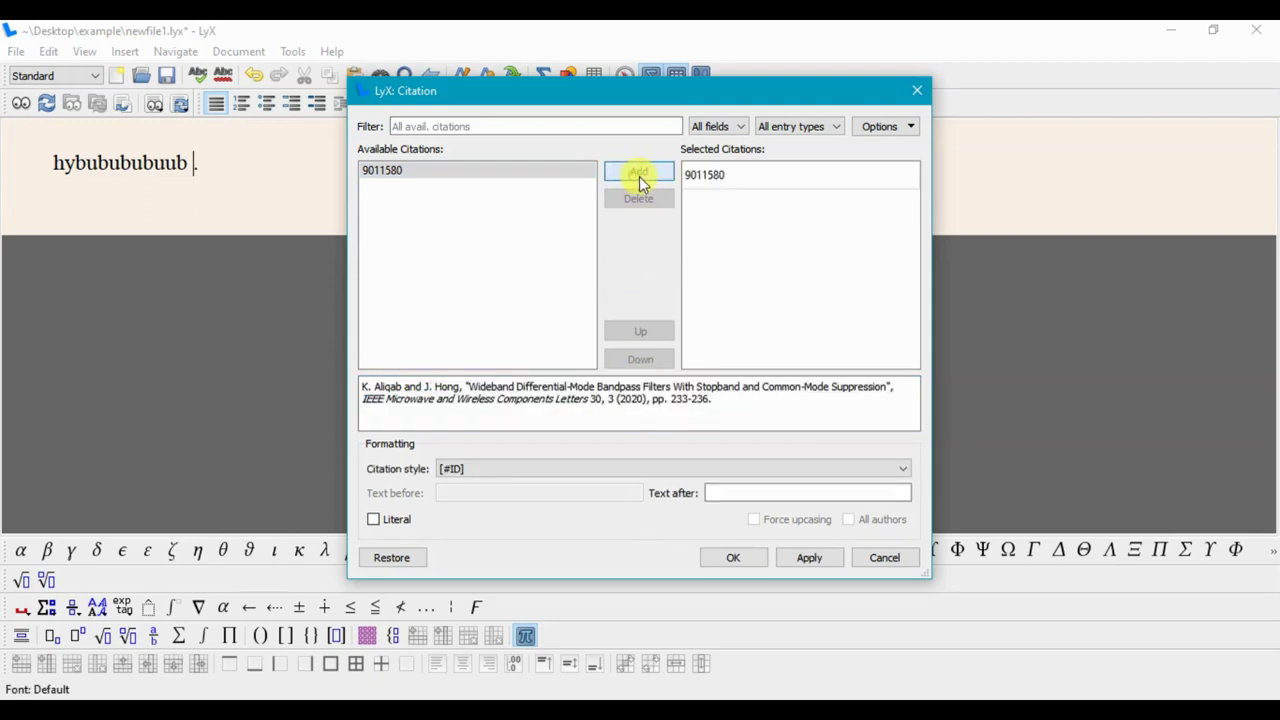
pyautogui.click(745, 555)
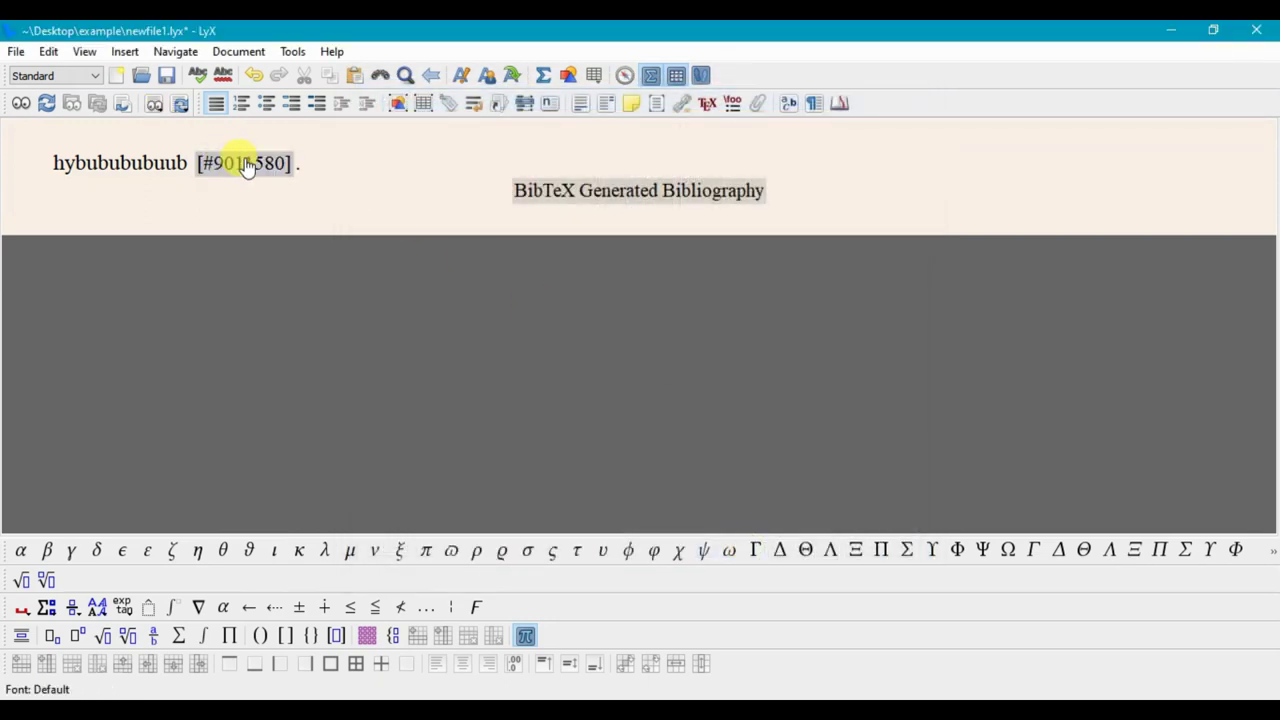
# Change the document class to IEEE Transactions in Document Settings
pyautogui.click(259, 55)
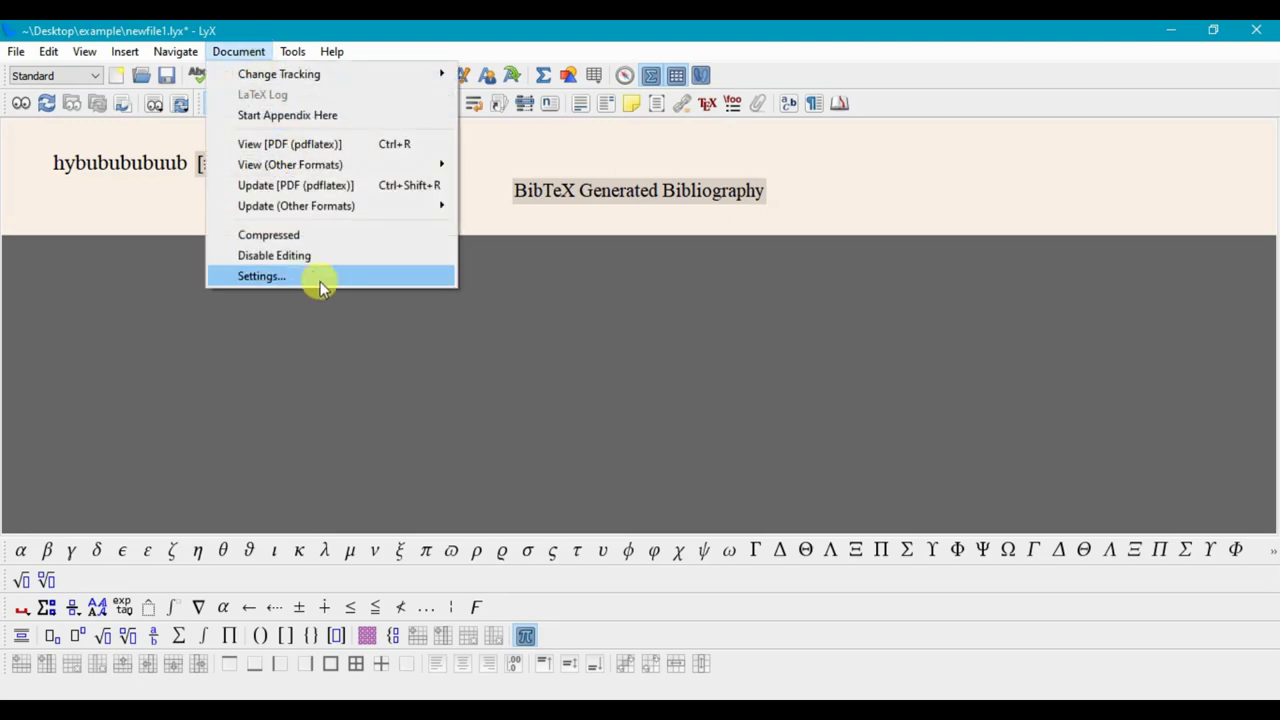
pyautogui.click(314, 275)
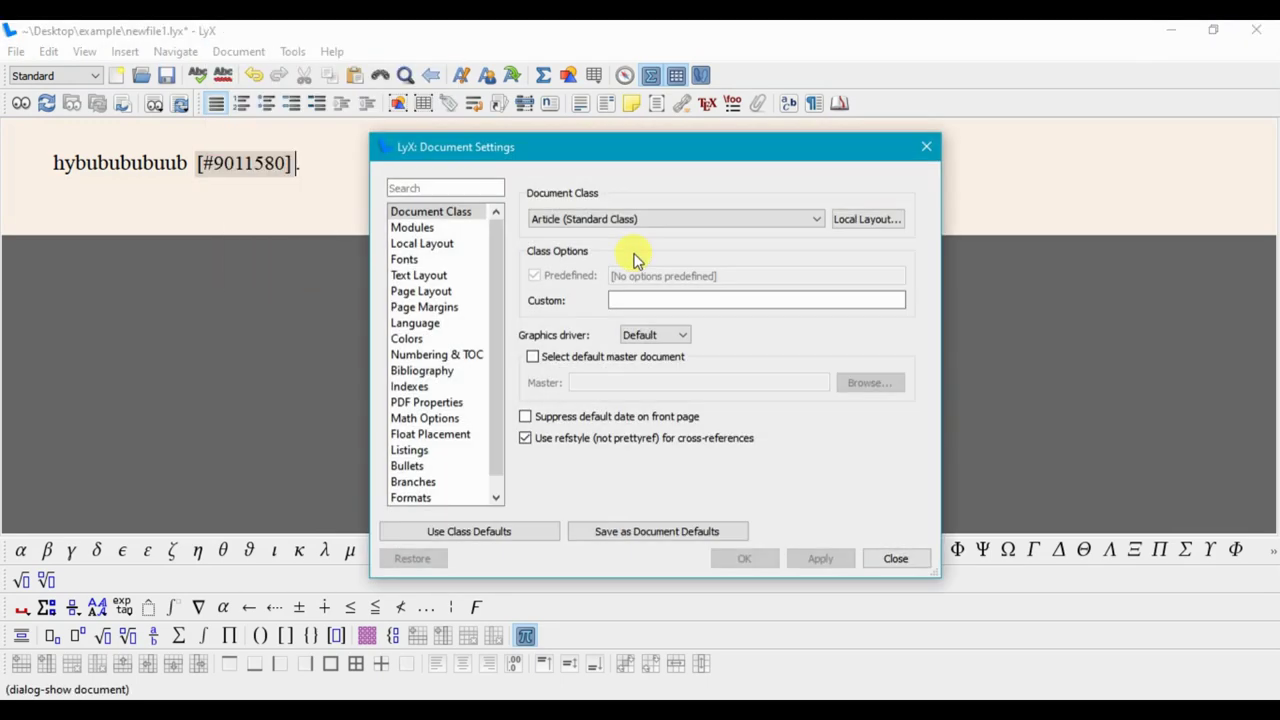
pyautogui.click(626, 220)
pyautogui.click(585, 418)
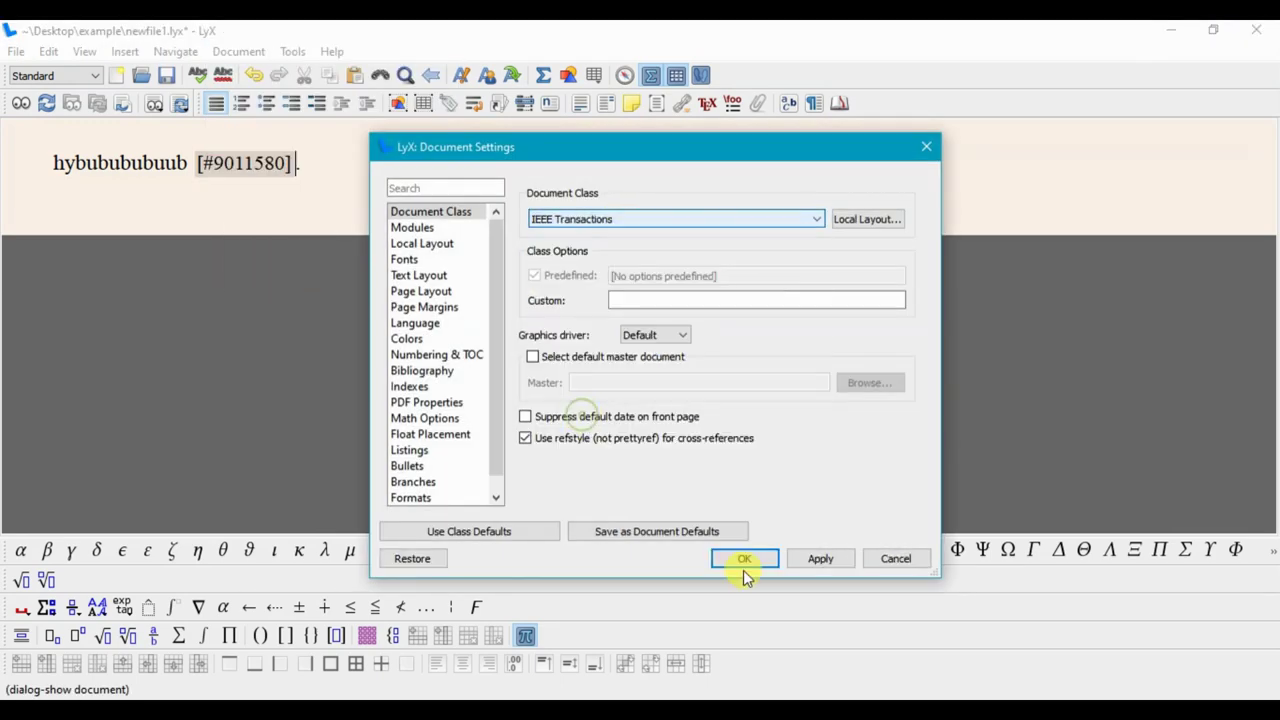
pyautogui.click(744, 560)
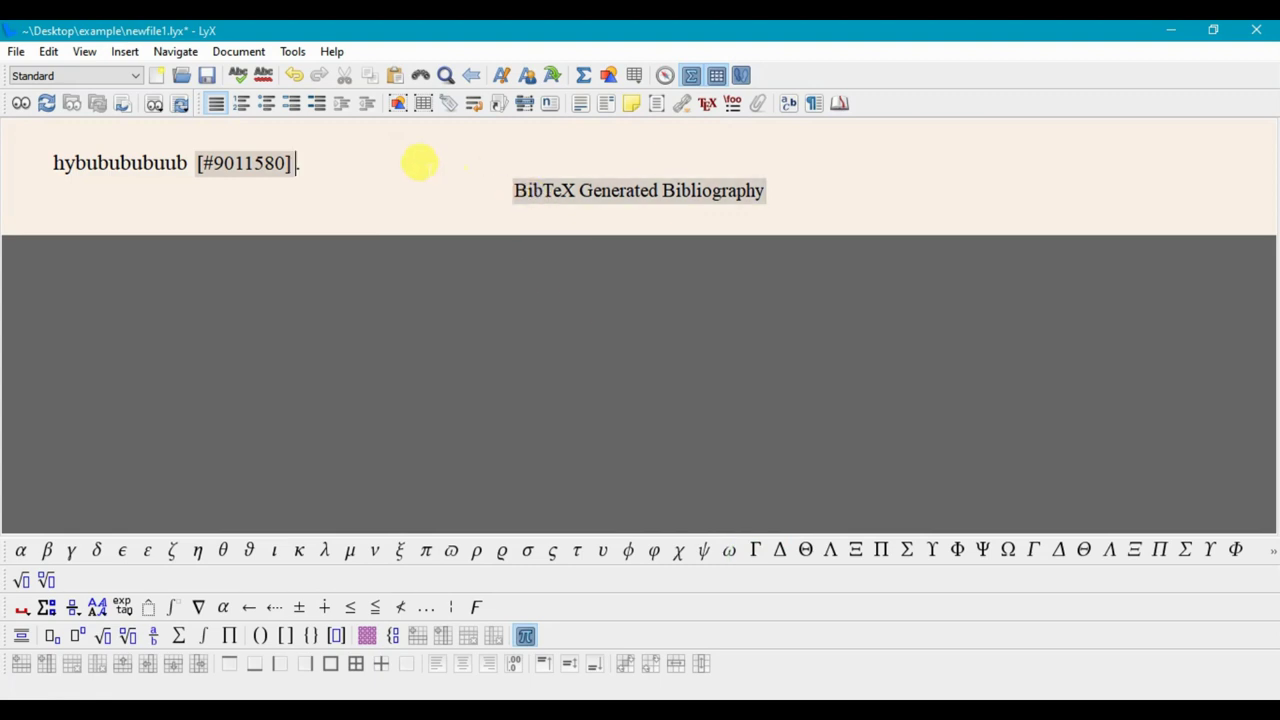
# Confirm the BibTeX bibliography uses the ieee45 database with the ieeetranst style
pyautogui.click(535, 192)
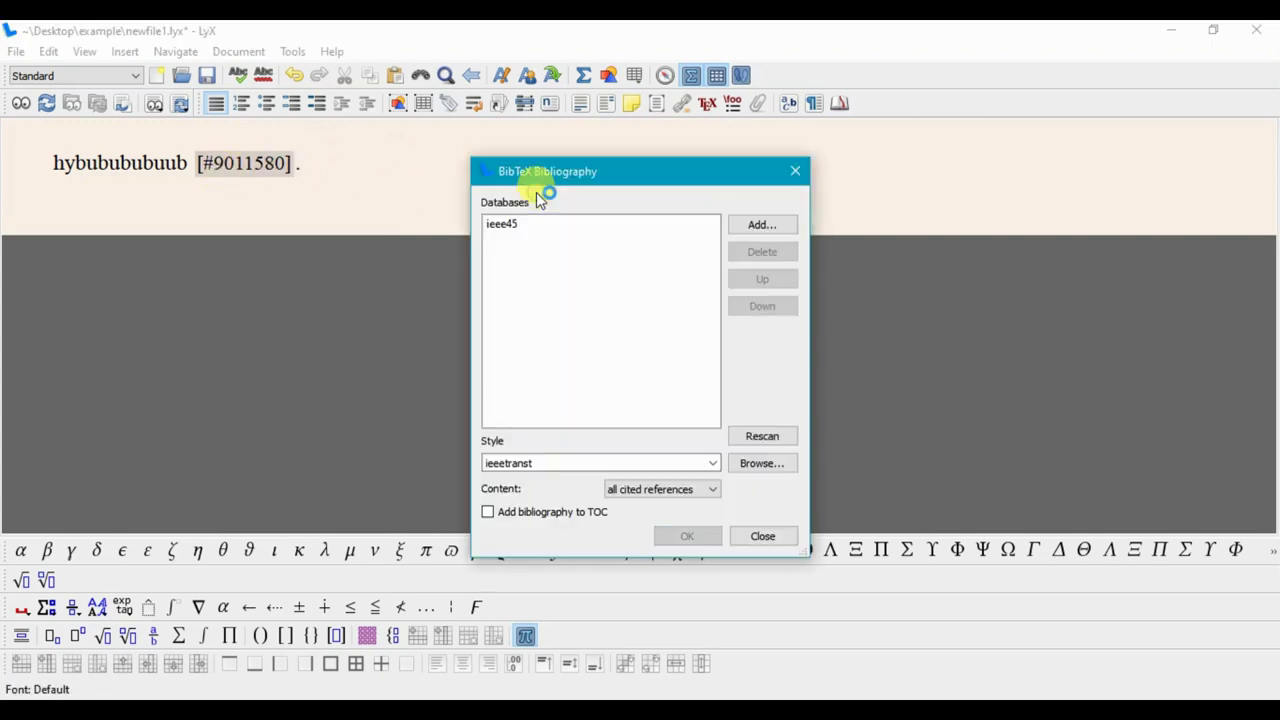
pyautogui.click(512, 226)
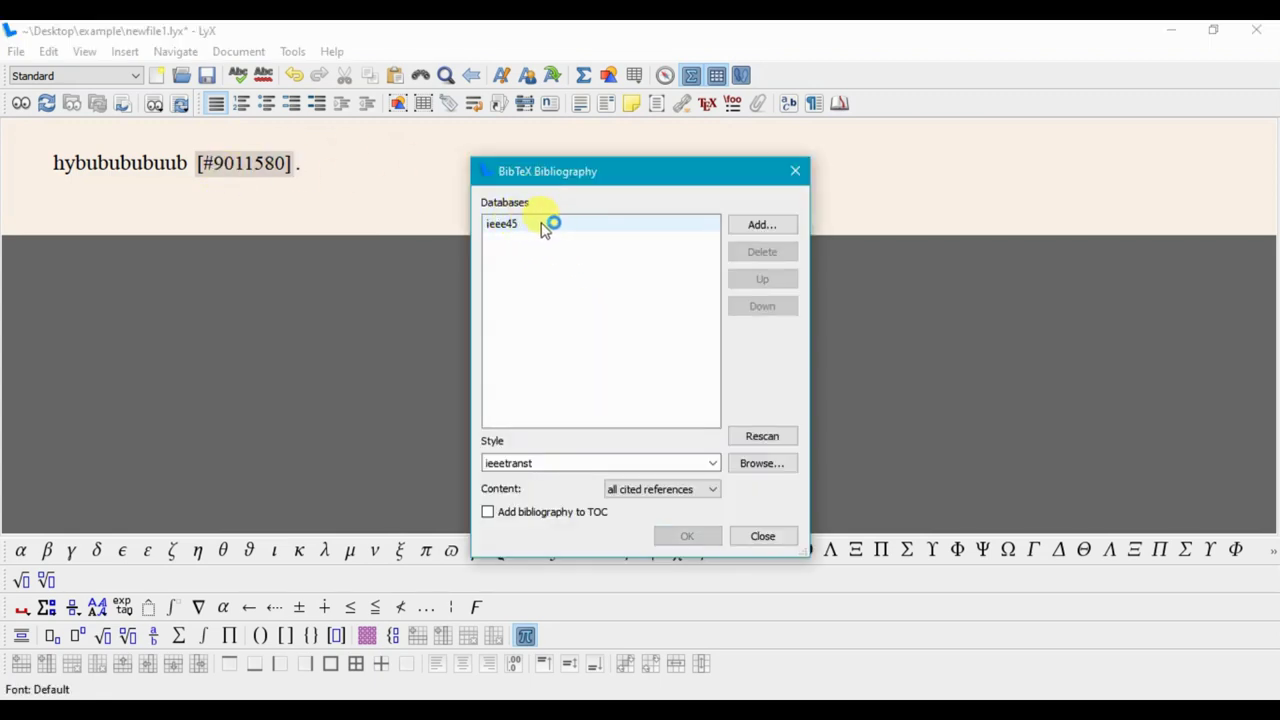
pyautogui.click(712, 466)
pyautogui.click(614, 490)
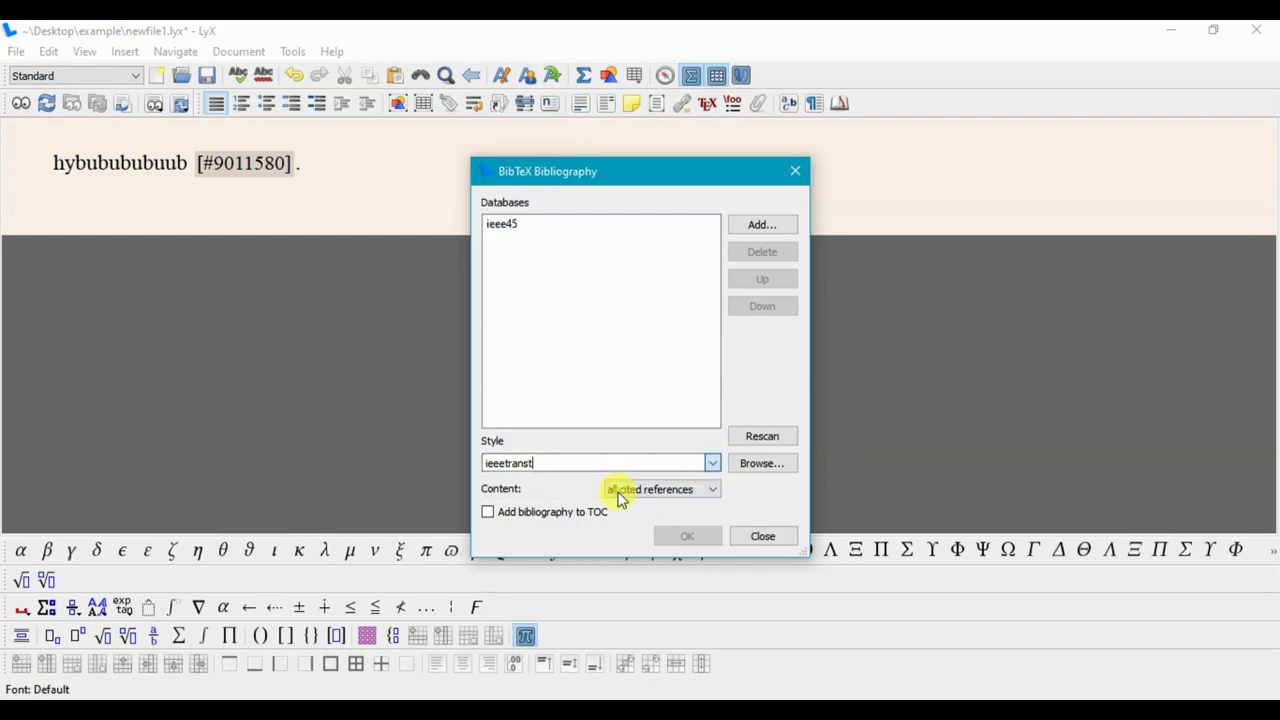
pyautogui.click(738, 536)
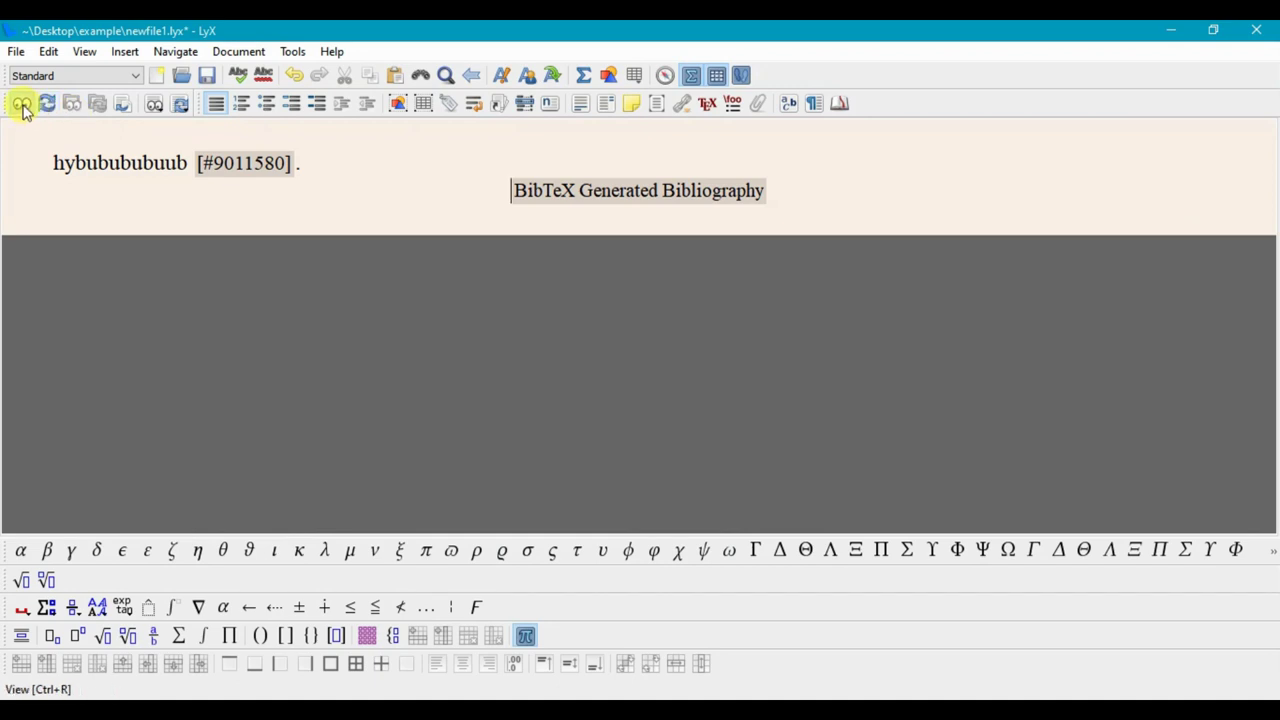
# Compile to PDF and inspect the IEEE-formatted reference and its journal name in Acrobat
pyautogui.click(21, 103)
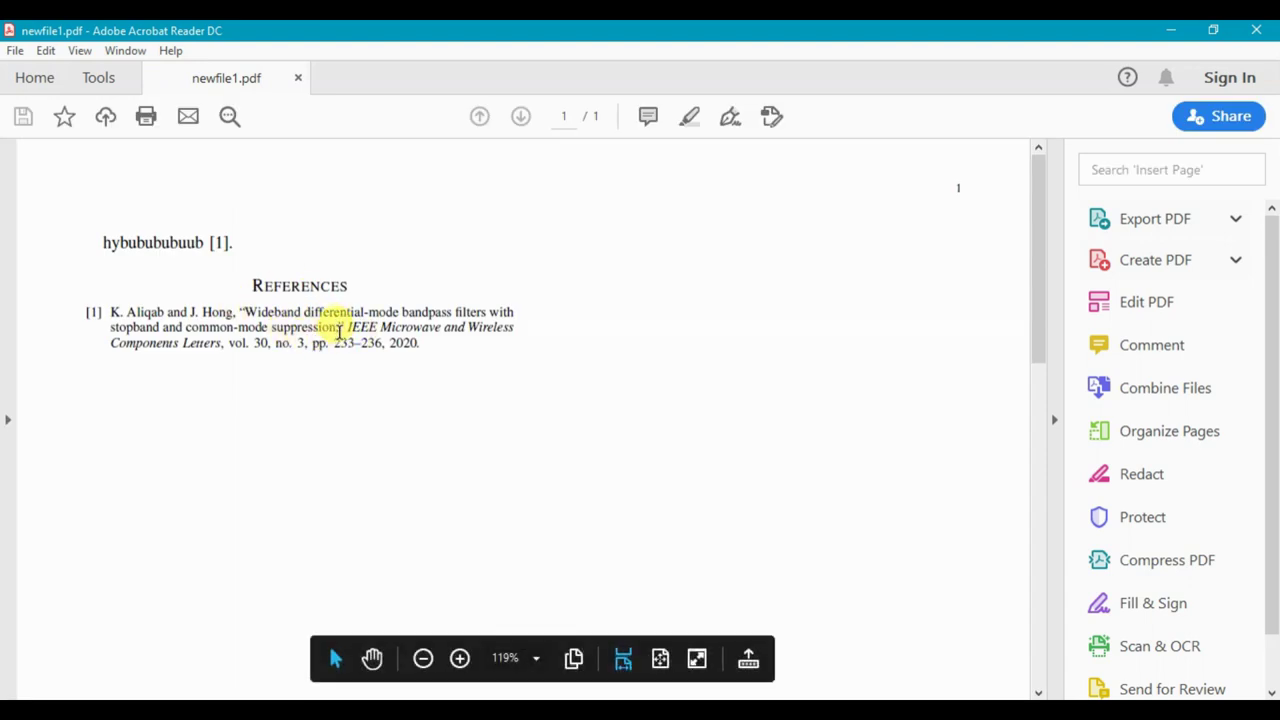
pyautogui.moveTo(347, 327); pyautogui.dragTo(514, 328)
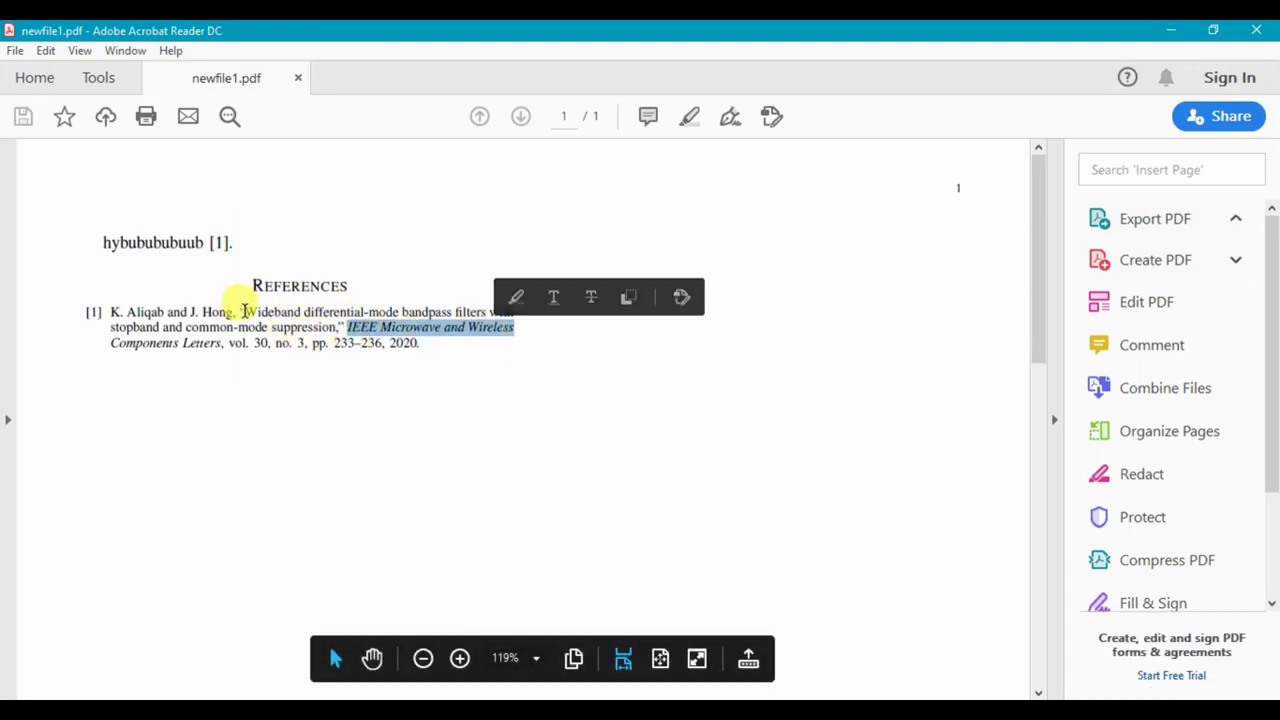
pyautogui.doubleClick(258, 312)
pyautogui.click(289, 343)
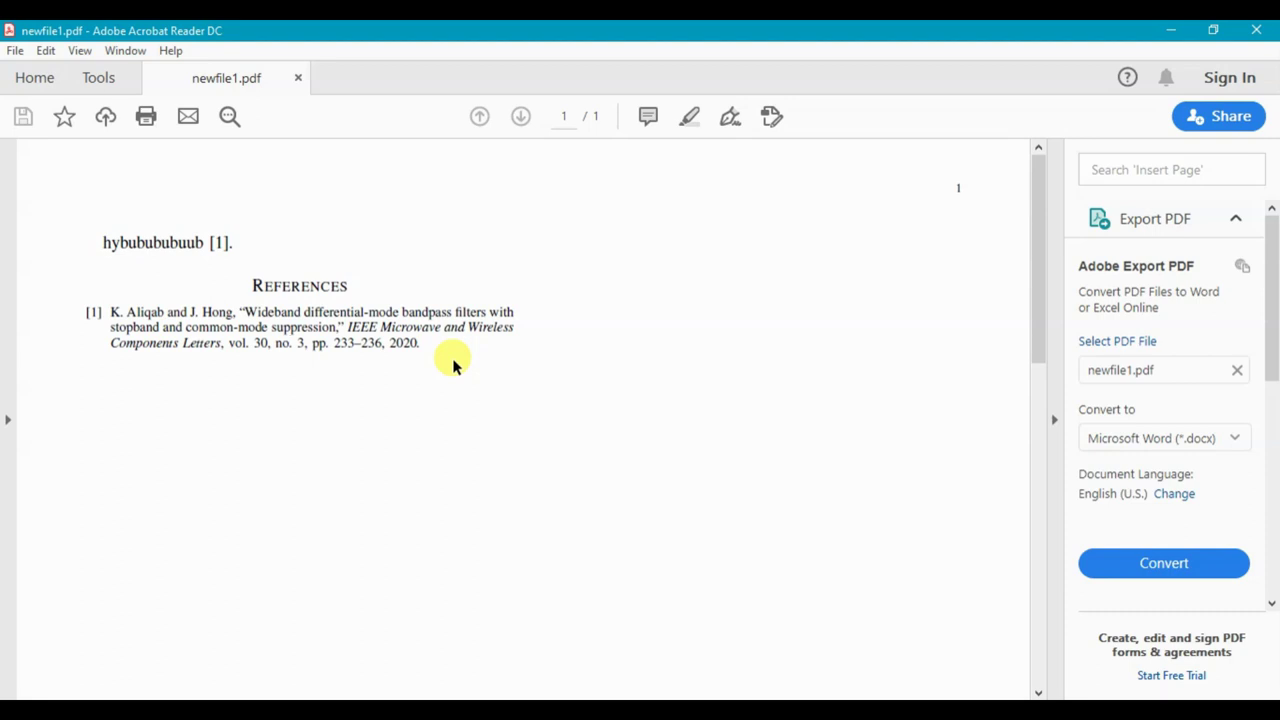
# Check the ieeetranst.bst file in the example folder, then return to LyX
pyautogui.click(523, 690)
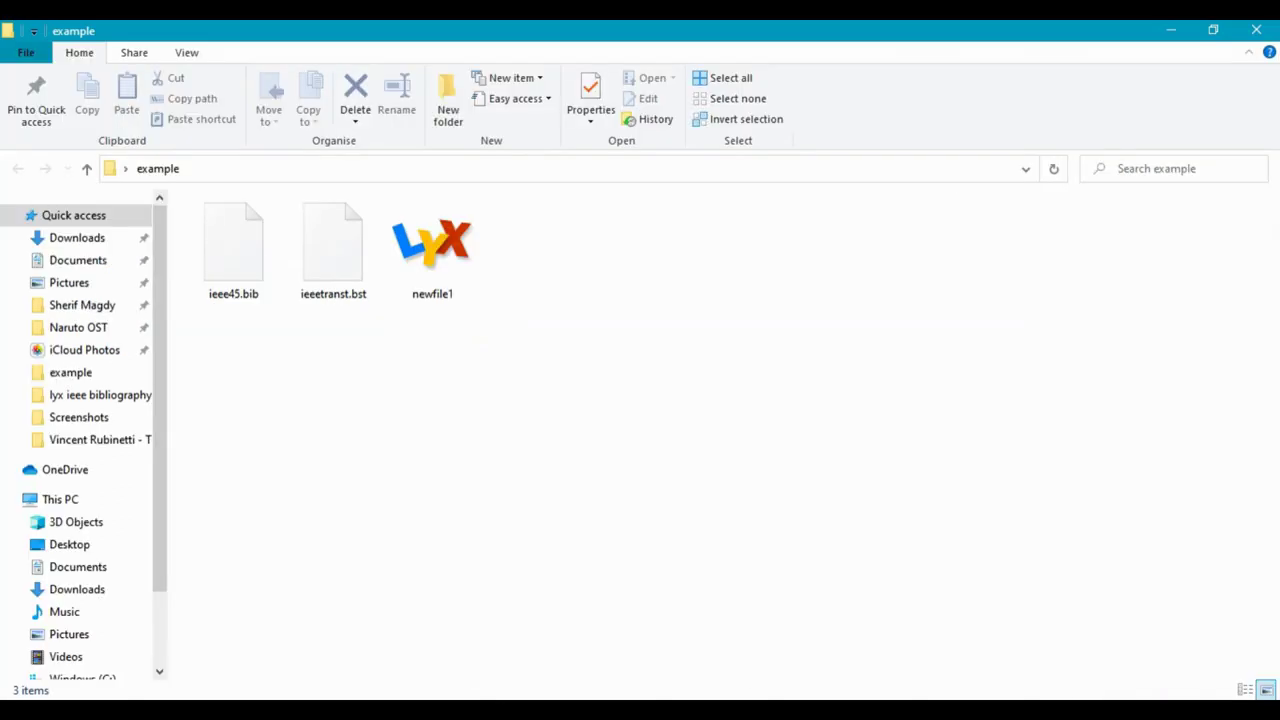
pyautogui.click(352, 288)
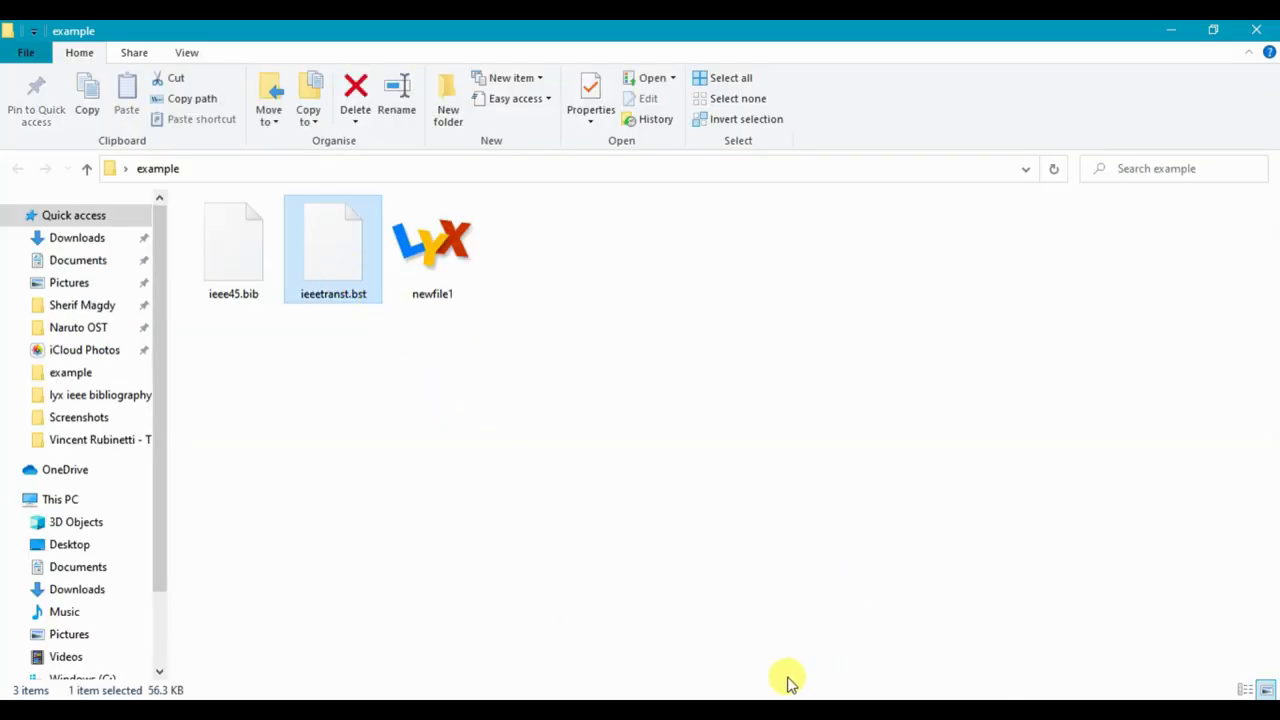
pyautogui.click(620, 710)
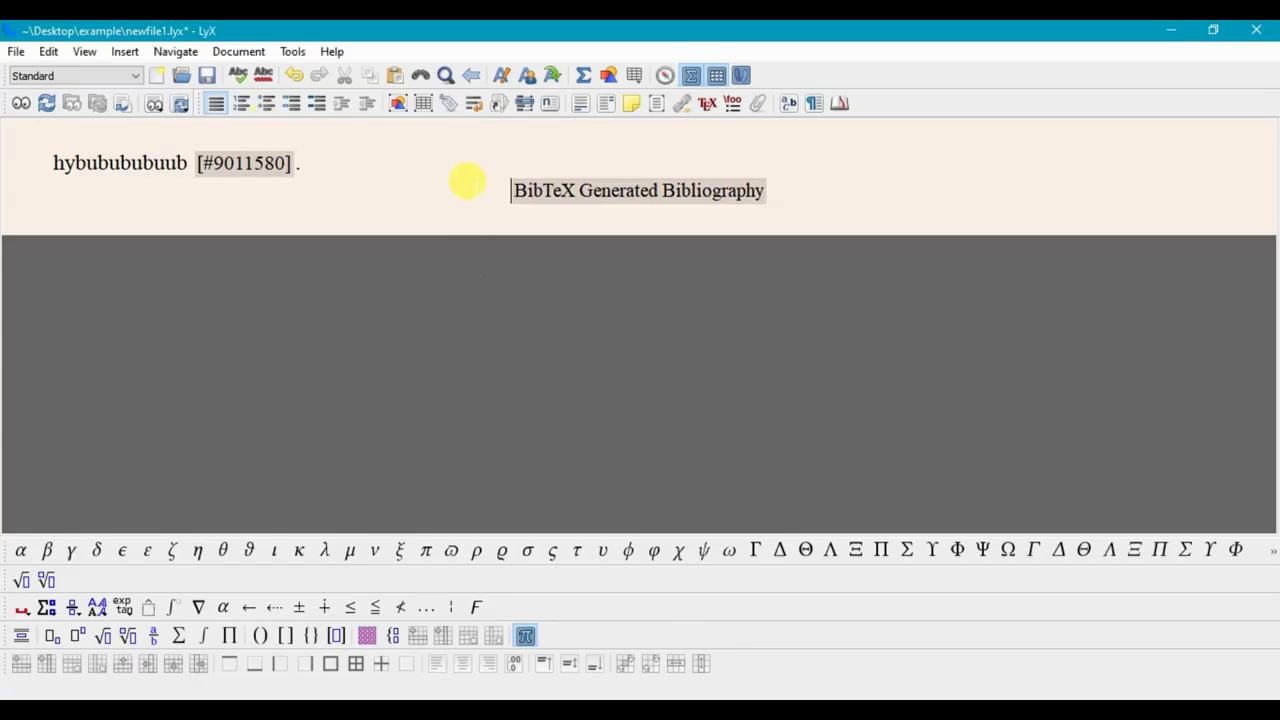
# Replace the bibliography style name with plain and apply it
pyautogui.click(521, 191)
pyautogui.click(711, 464)
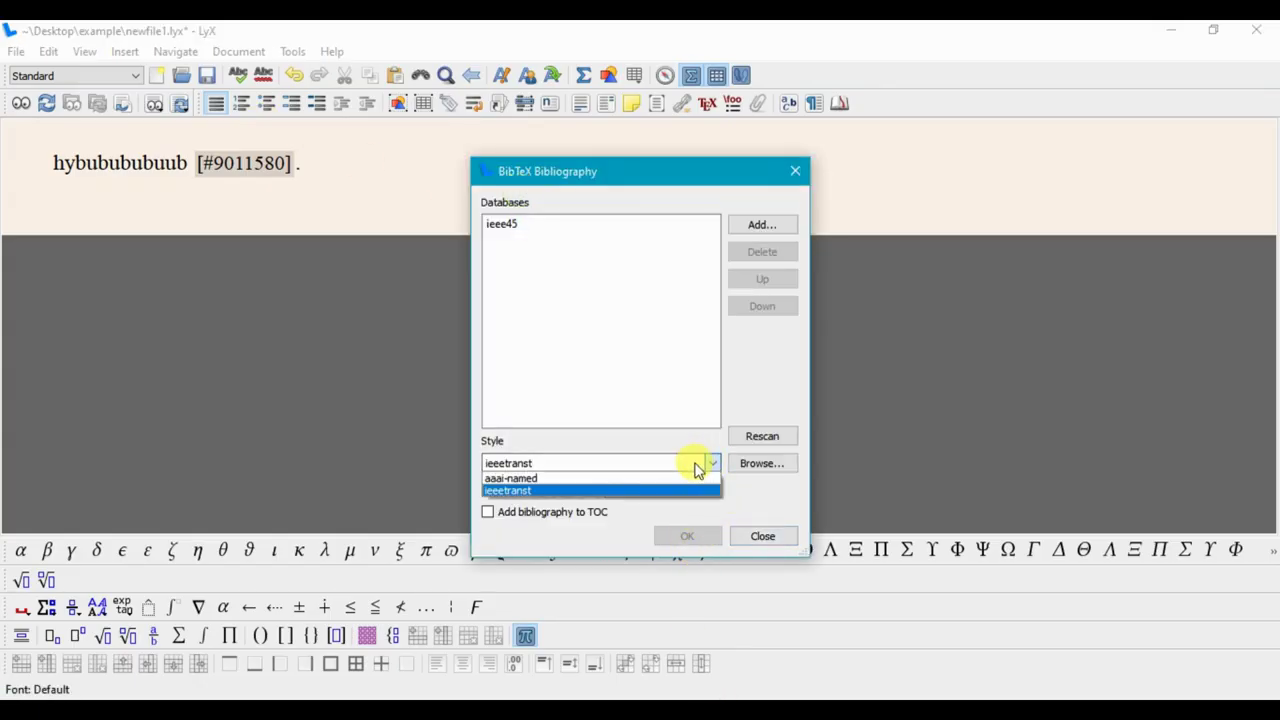
pyautogui.click(697, 470)
pyautogui.moveTo(666, 462); pyautogui.dragTo(434, 462)
pyautogui.write('plain')
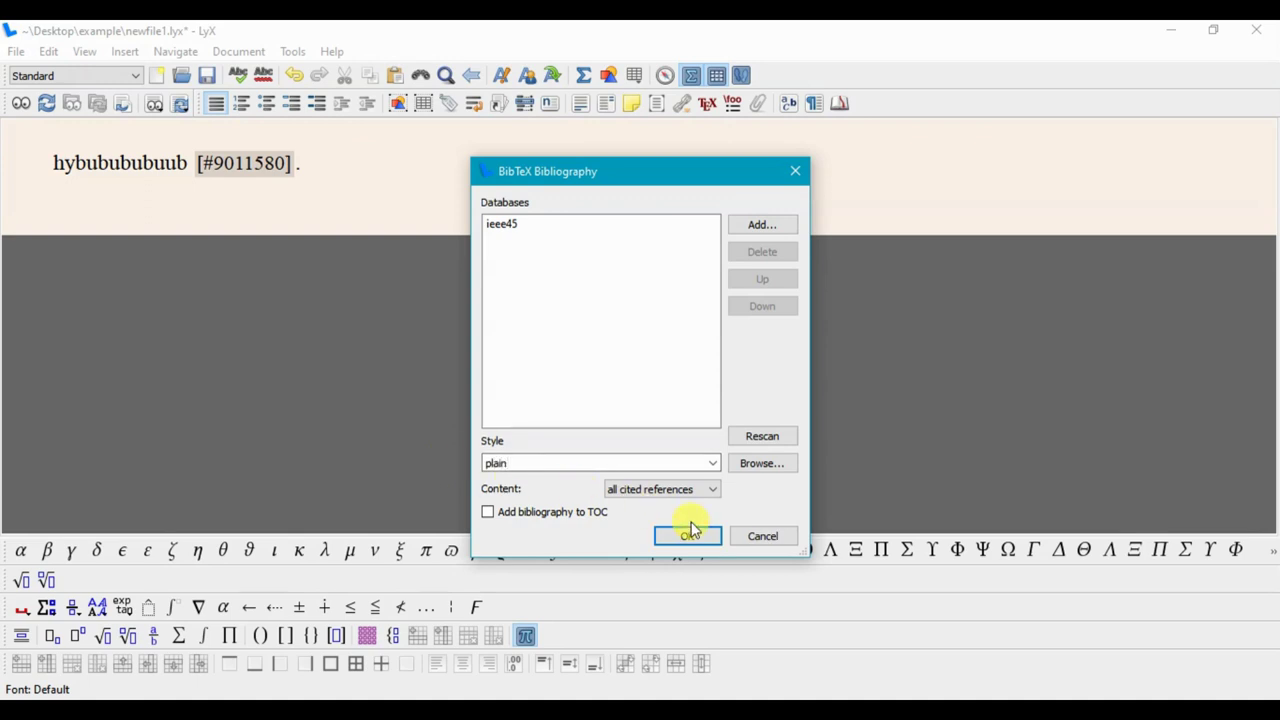
pyautogui.click(688, 534)
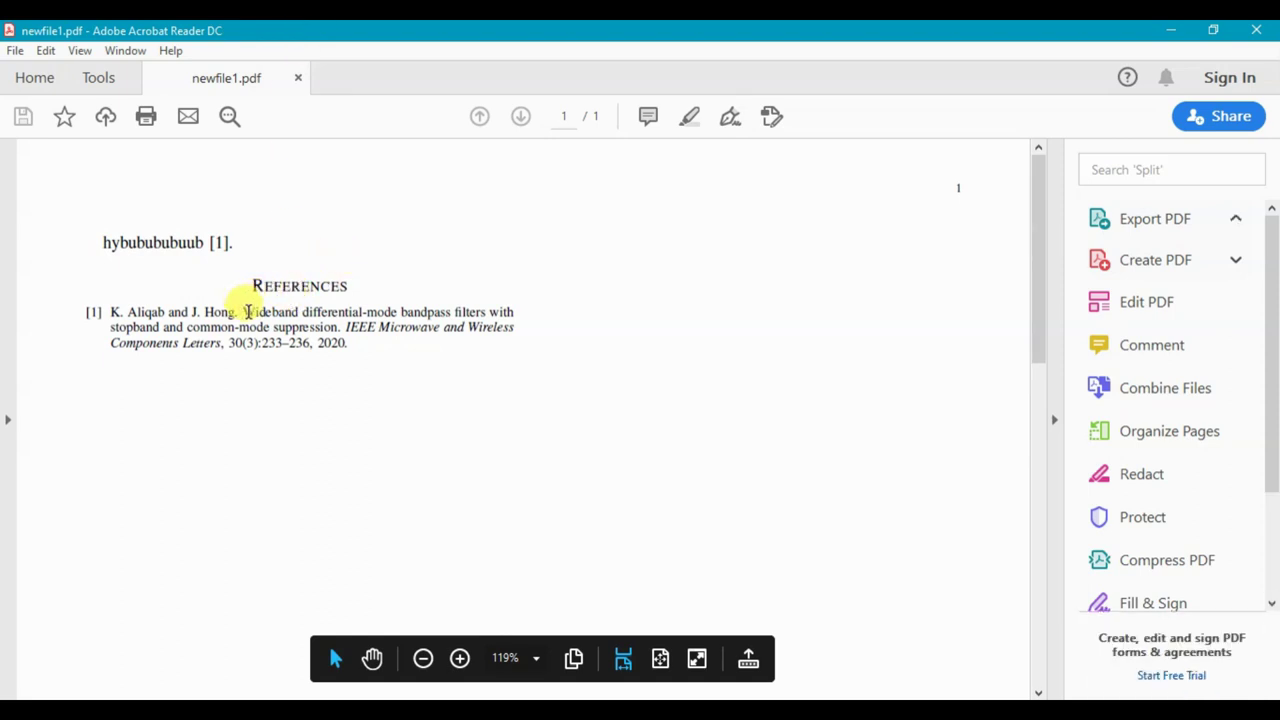
# Inspect the plain-format reference in the recompiled PDF, then close Acrobat
pyautogui.moveTo(245, 312); pyautogui.dragTo(254, 312)
pyautogui.click(257, 327)
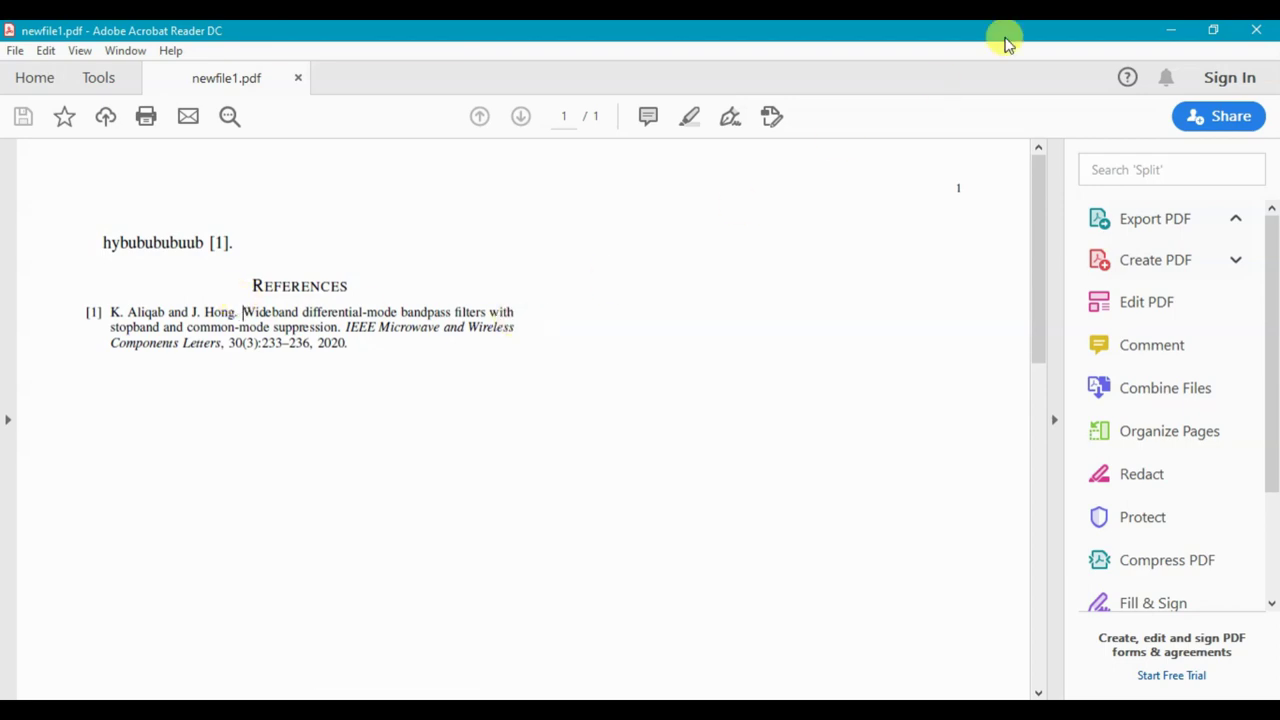
pyautogui.click(1242, 24)
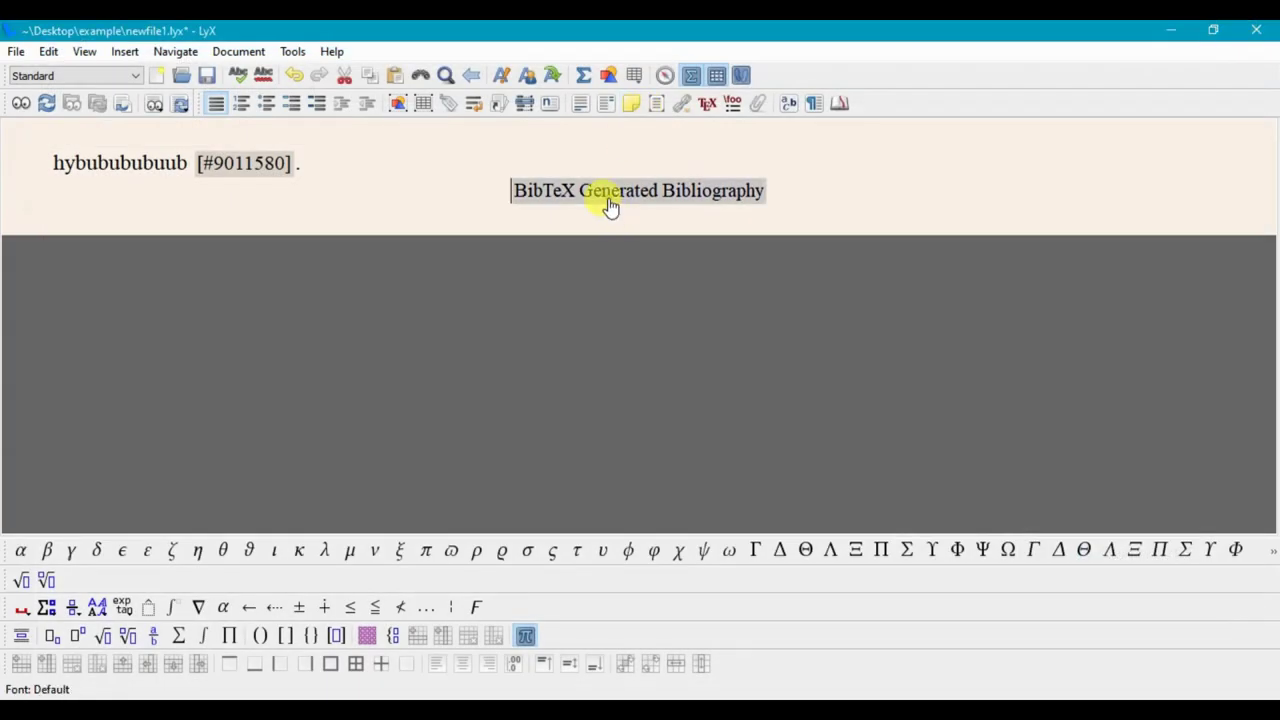
# Set the bibliography style back to ieeetranst.bst from the example folder and recompile the PDF
pyautogui.click(644, 186)
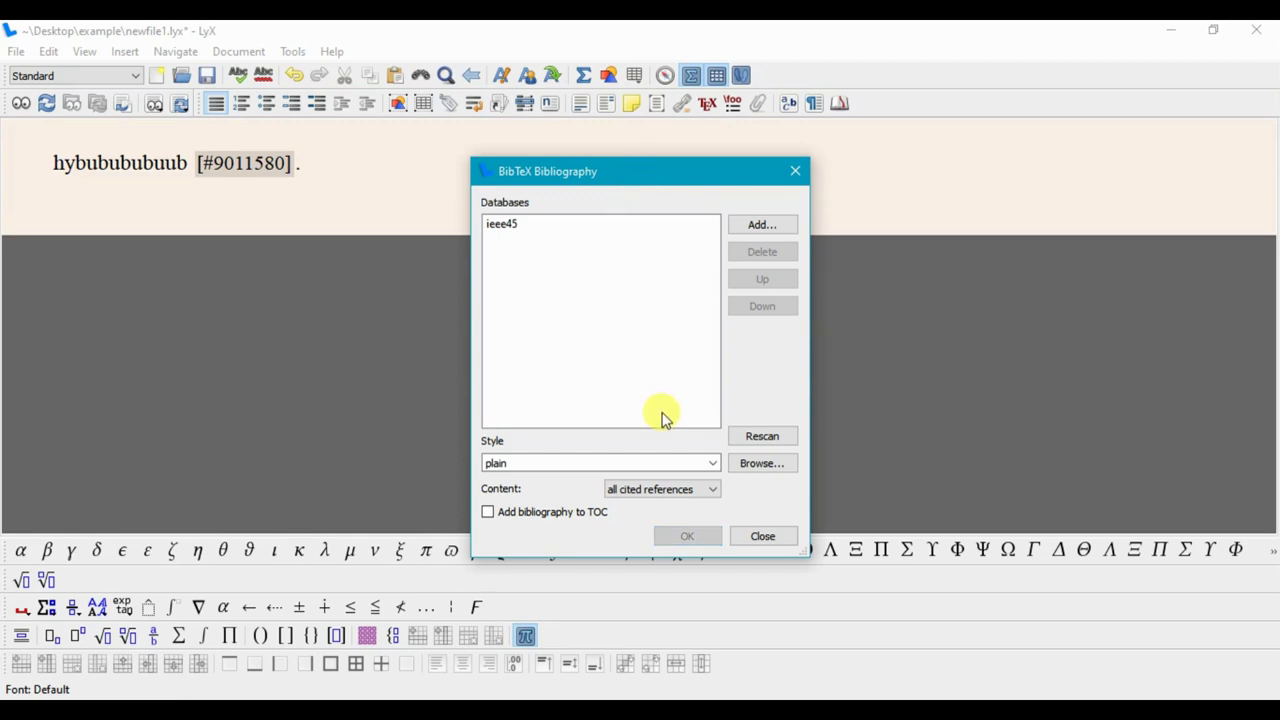
pyautogui.click(709, 462)
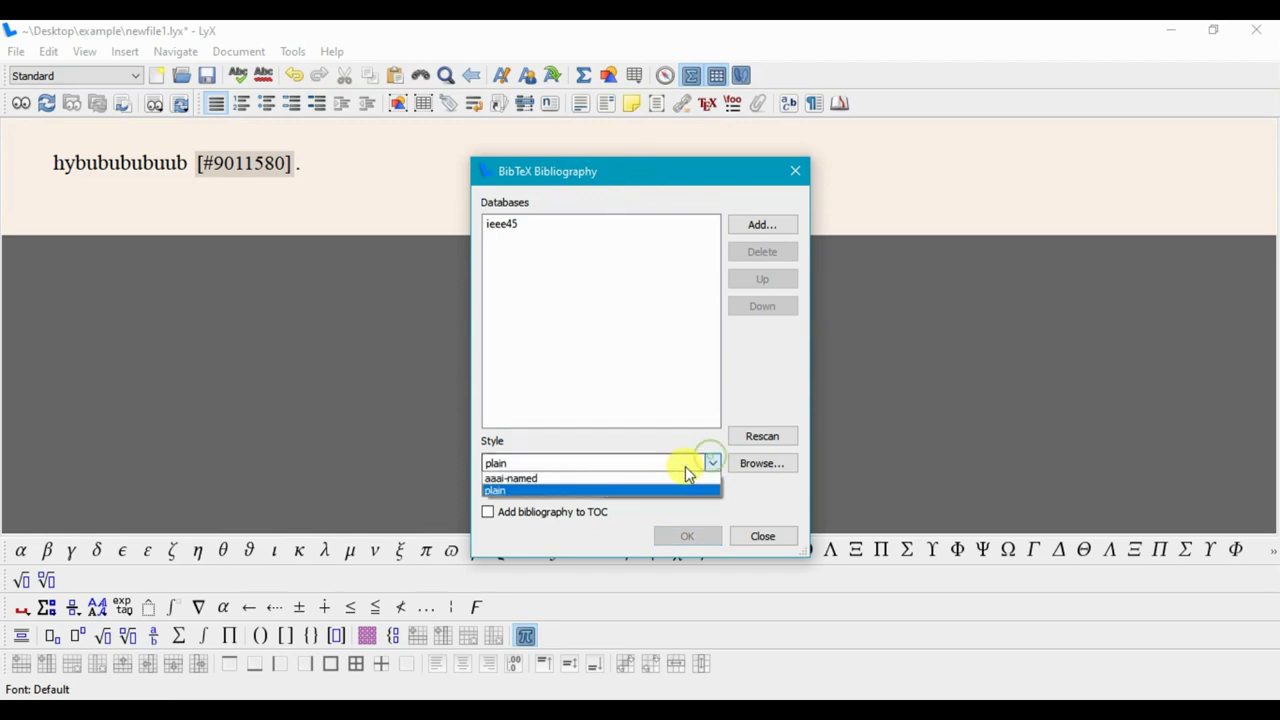
pyautogui.click(770, 463)
pyautogui.click(694, 345)
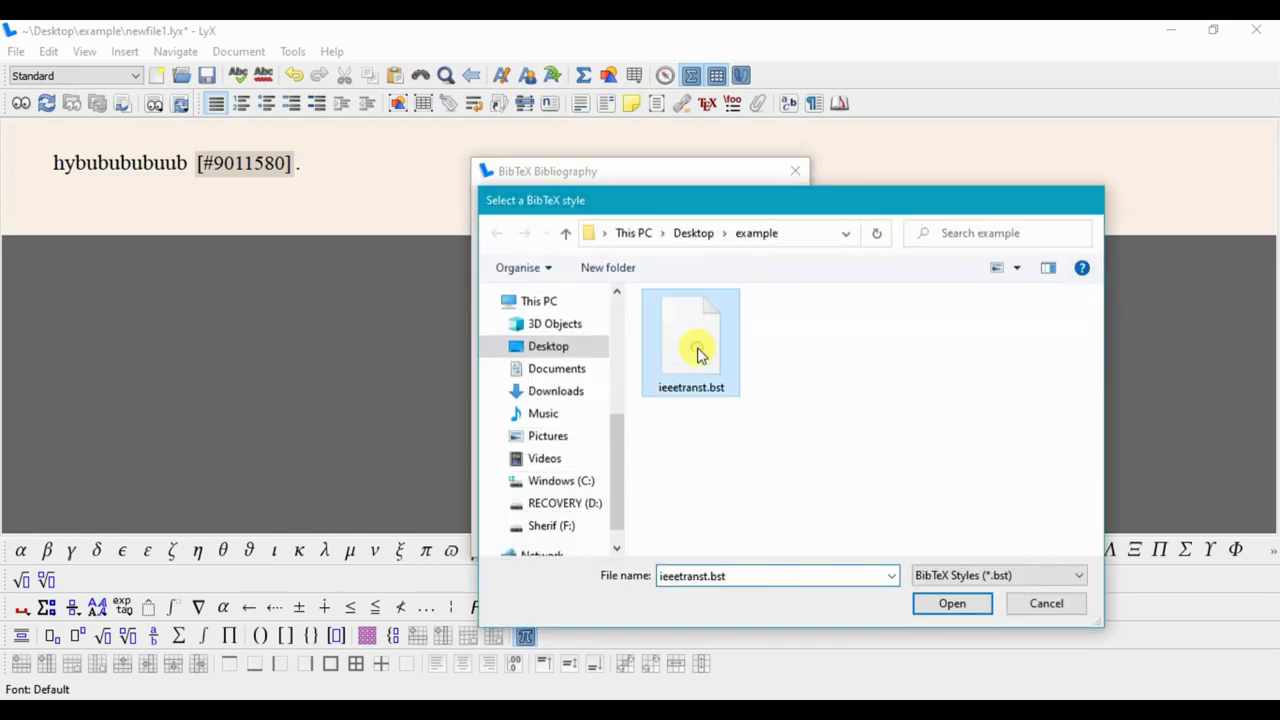
pyautogui.click(694, 345)
pyautogui.click(686, 533)
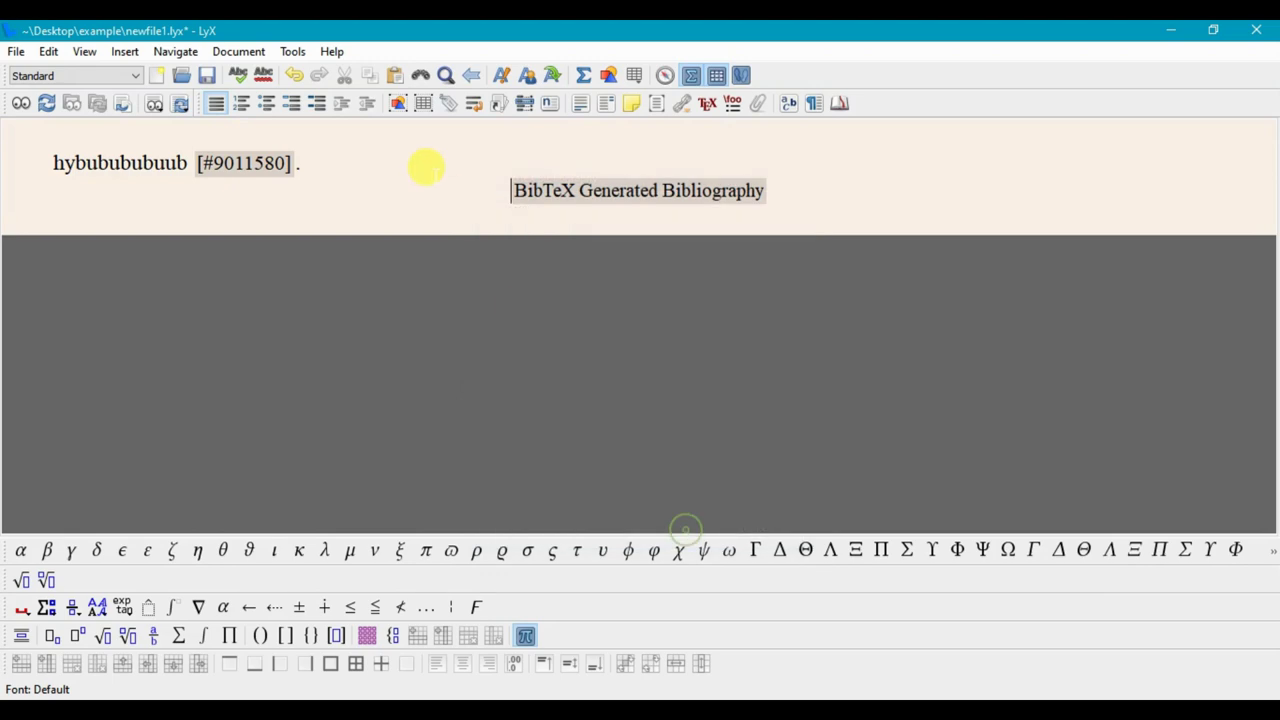
pyautogui.click(21, 103)
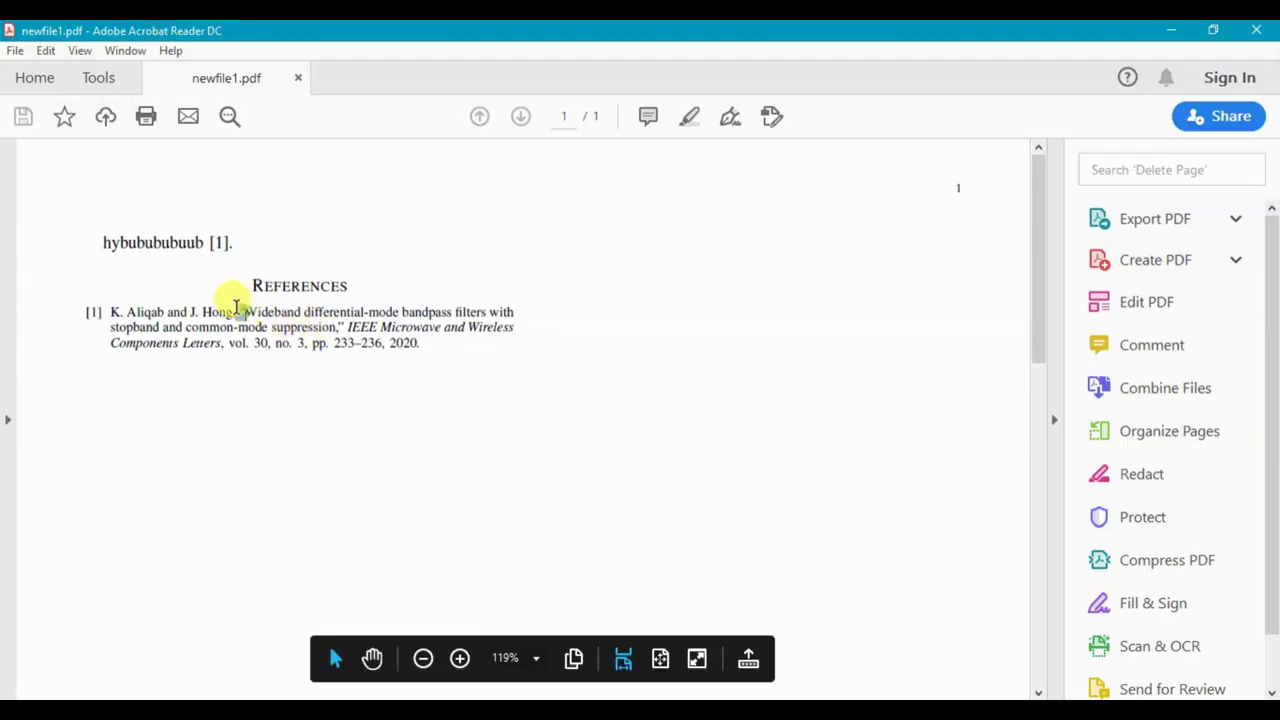
# Check the IEEE reference and citation [1] in the PDF, then open LyX's Citation dialog
pyautogui.click(237, 306)
pyautogui.moveTo(240, 311); pyautogui.dragTo(434, 337)
pyautogui.click(449, 352)
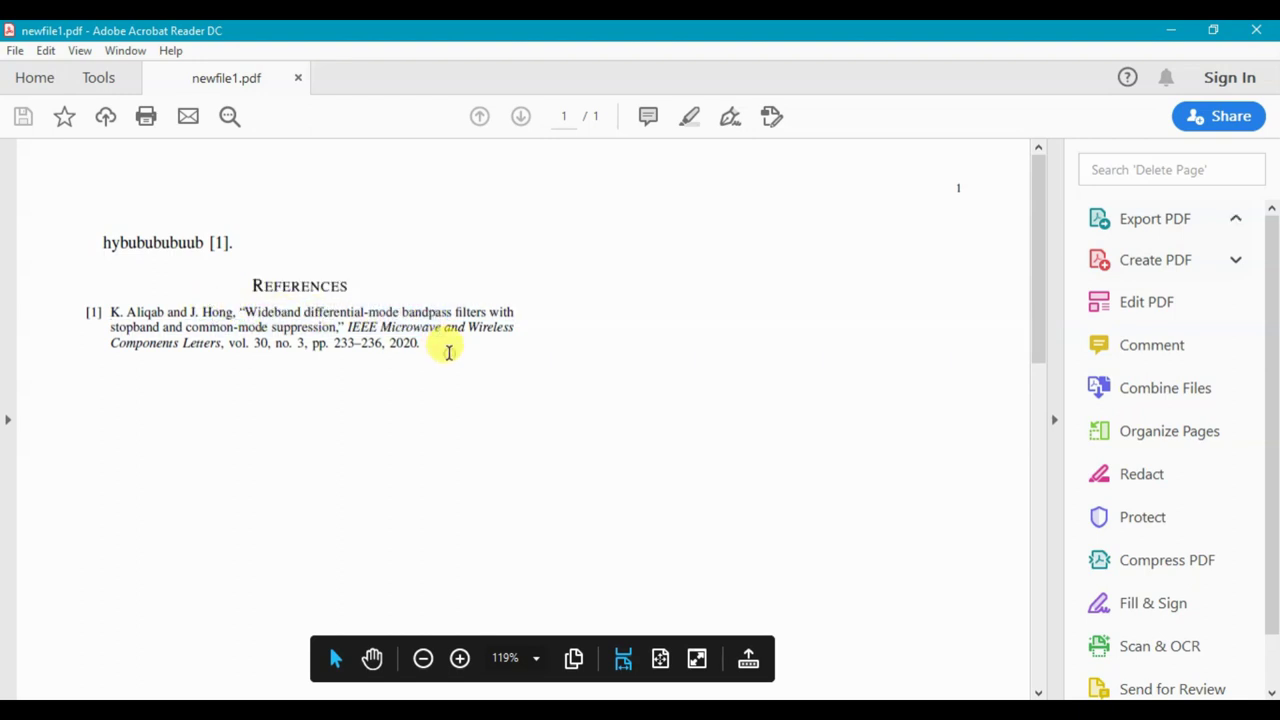
pyautogui.moveTo(230, 242); pyautogui.dragTo(210, 242)
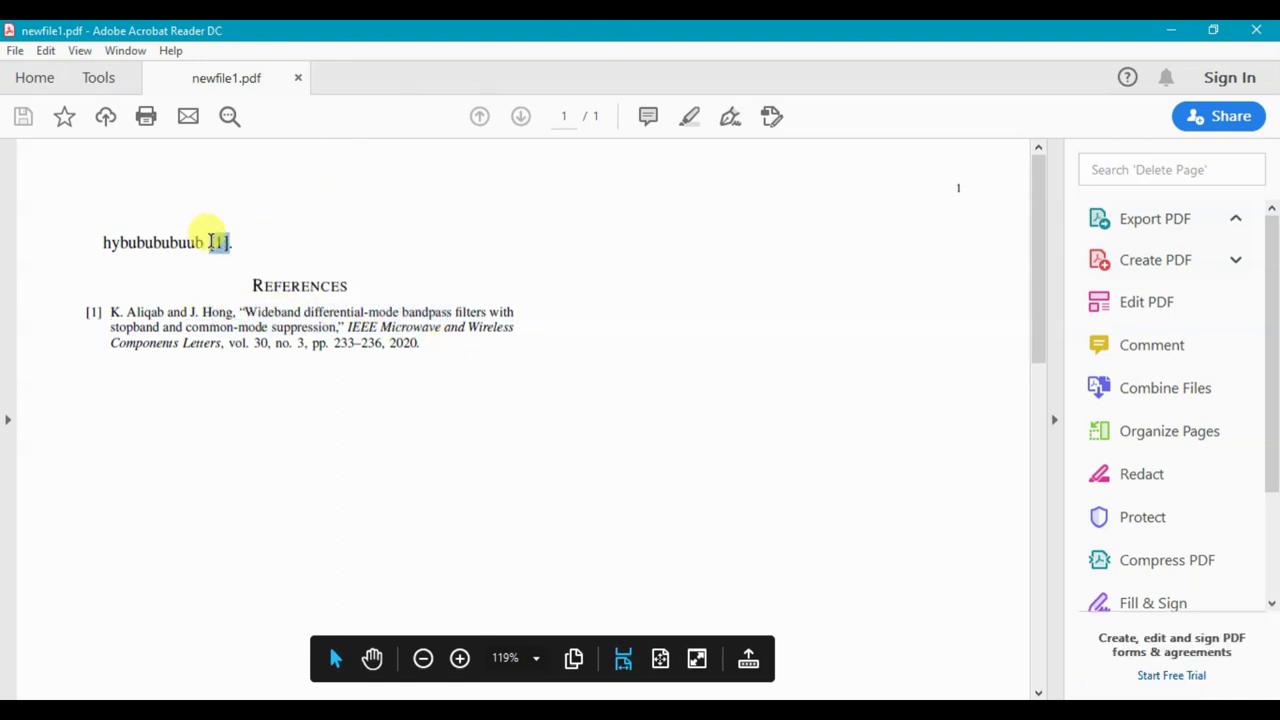
pyautogui.click(396, 296)
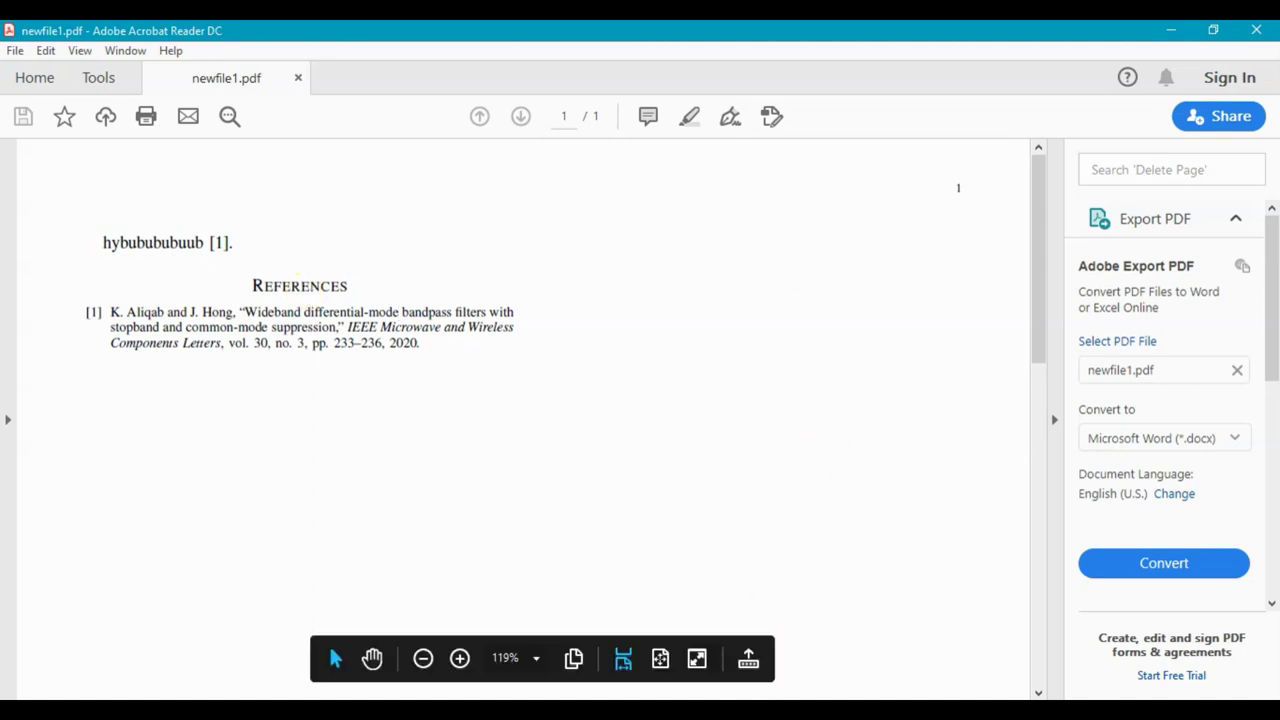
pyautogui.hotkey('alt', 'Tab')
pyautogui.click(499, 103)
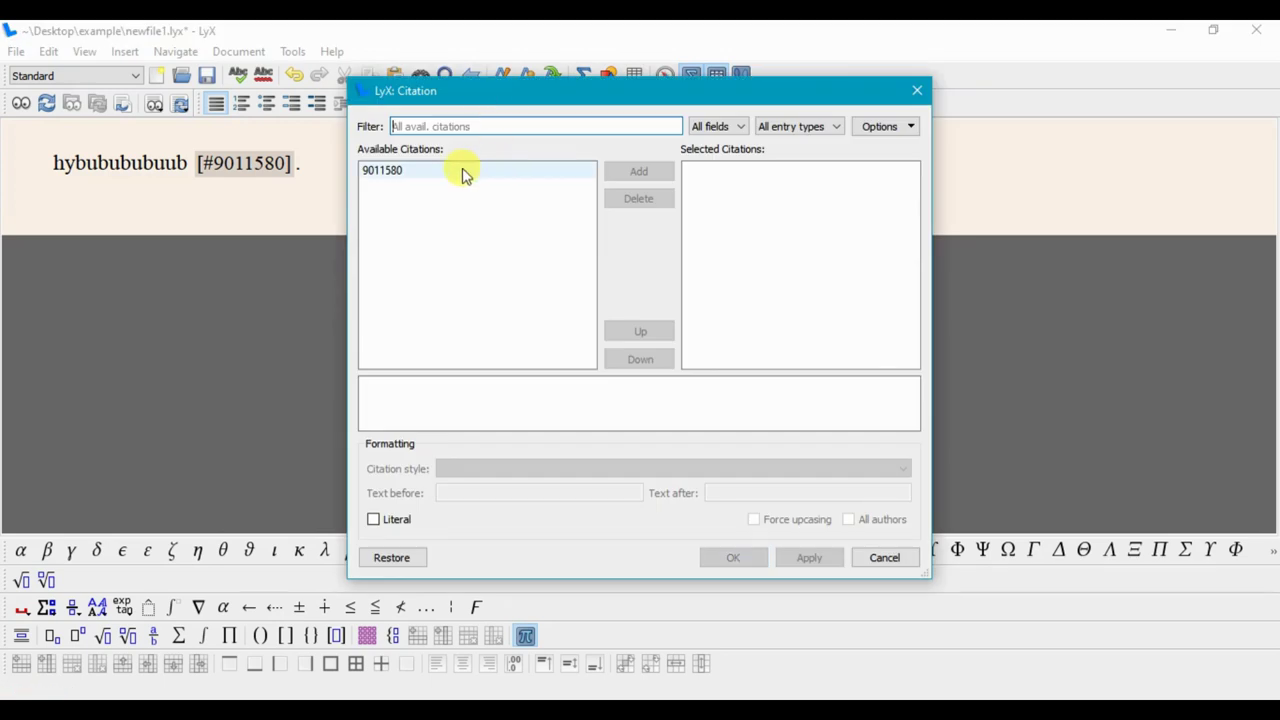